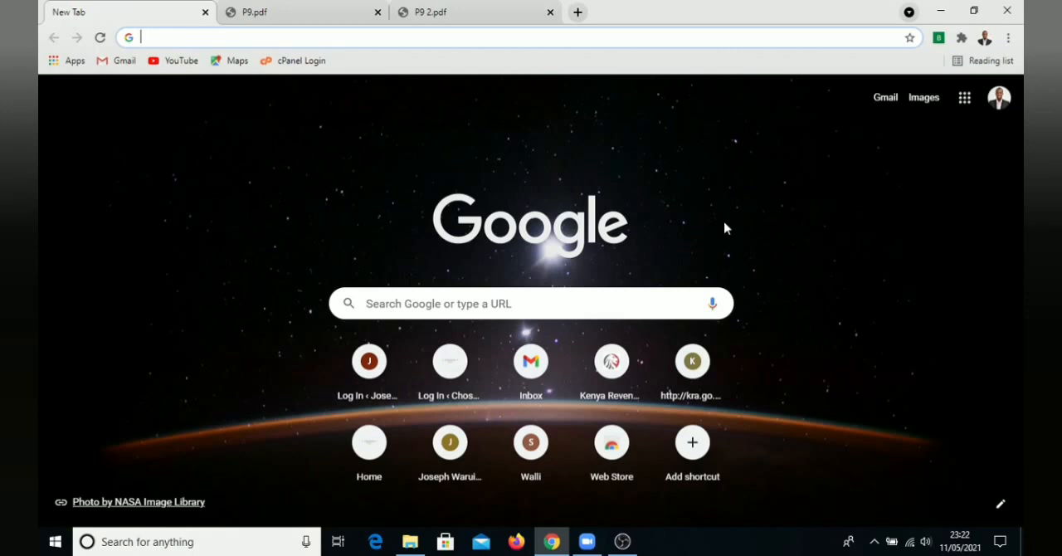
# Search Google for "itax portal" and open the KRA iTAX site from the results
pyautogui.click(259, 40)
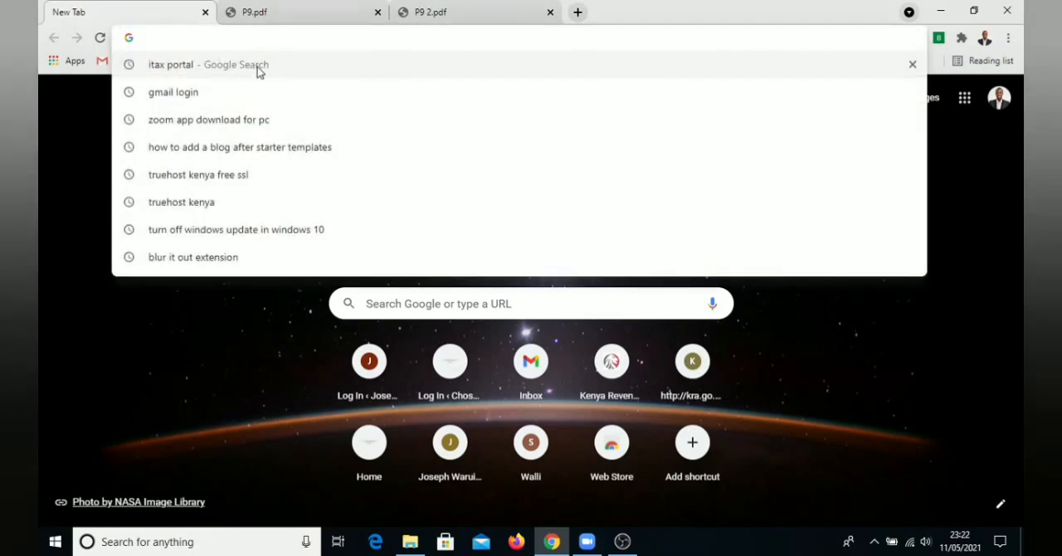
pyautogui.click(175, 68)
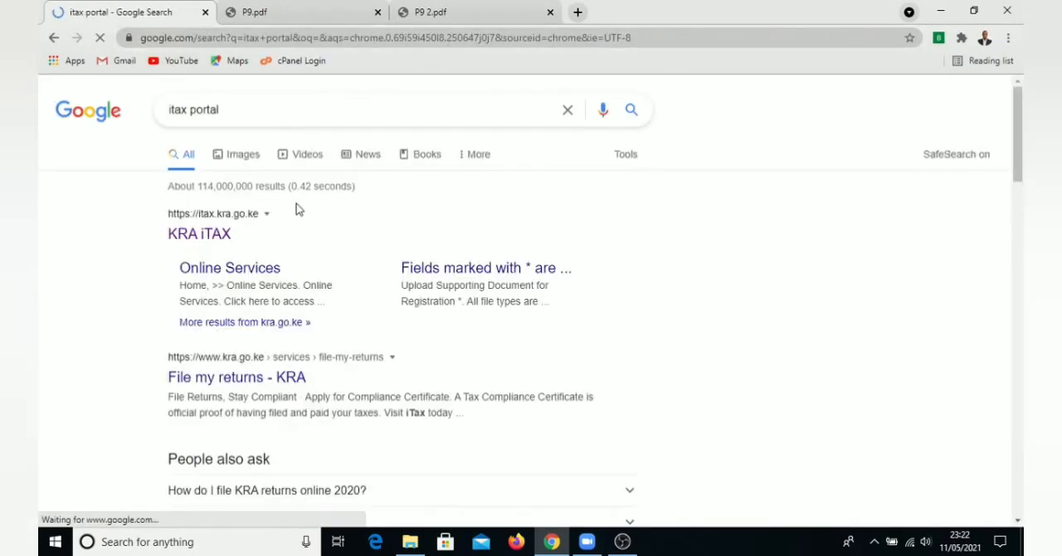
pyautogui.click(222, 239)
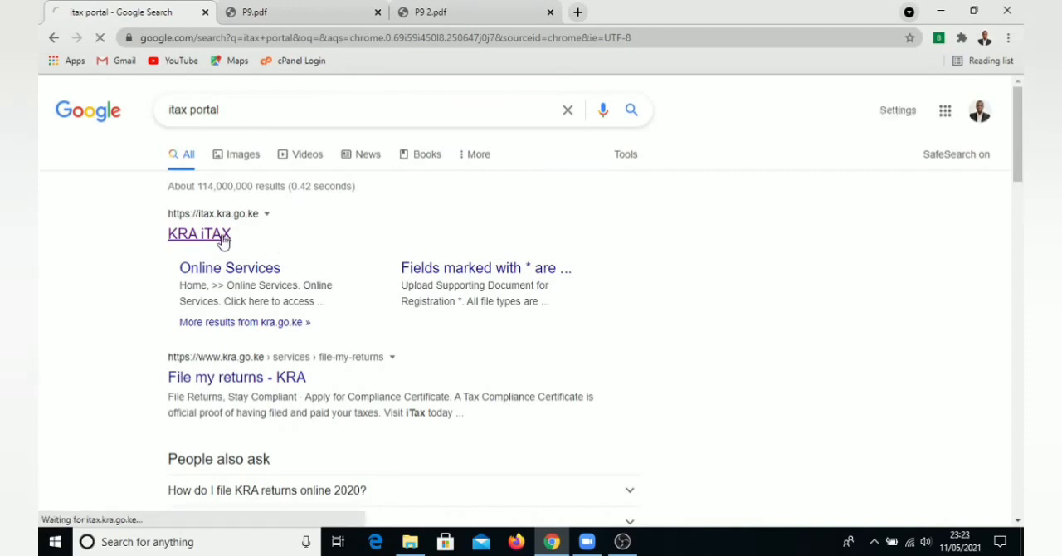
pyautogui.click(377, 231)
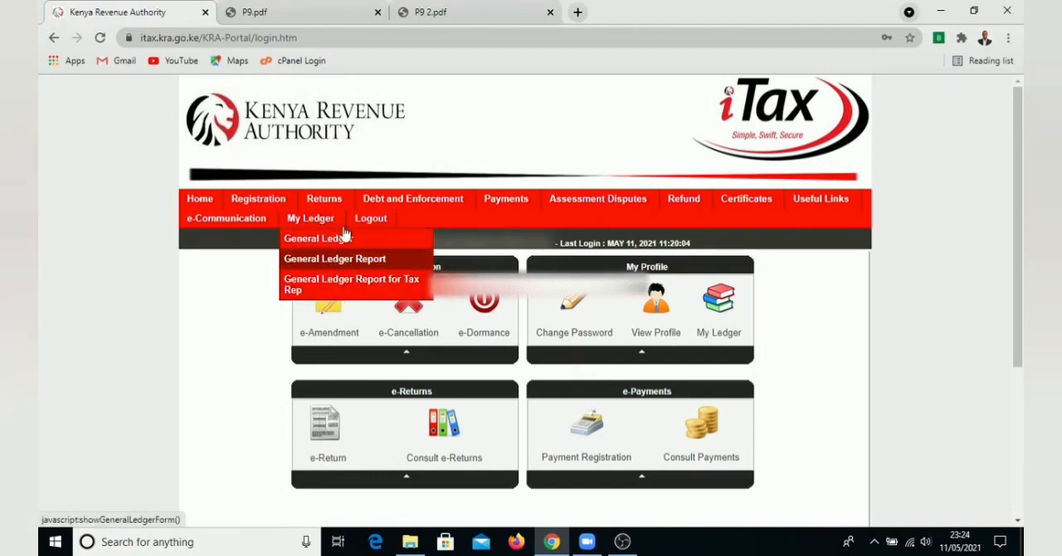
# Start an ITR For Employment Income Only return with the period from 01/01/2020 and employment income set to Yes
pyautogui.moveTo(336, 204)
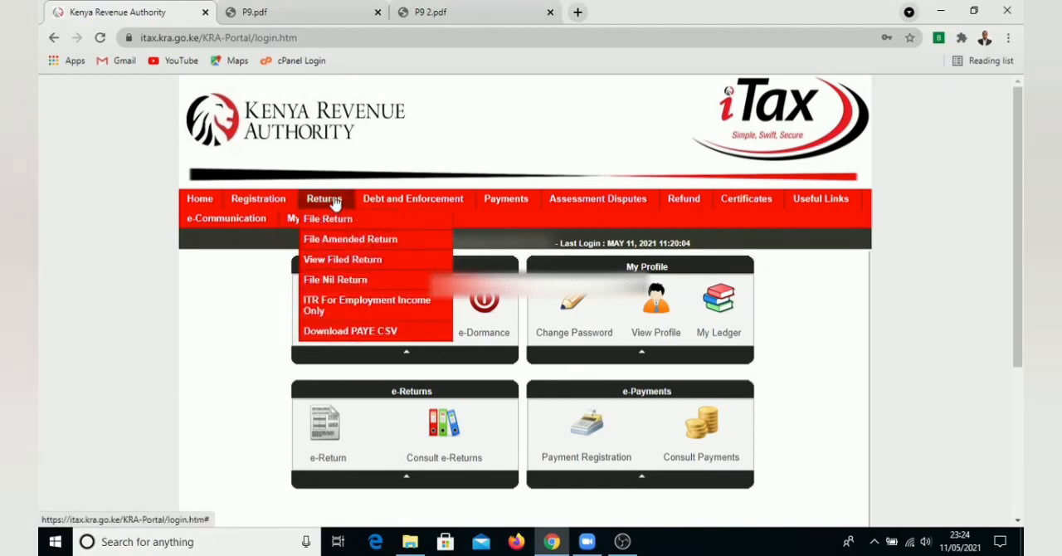
pyautogui.click(367, 312)
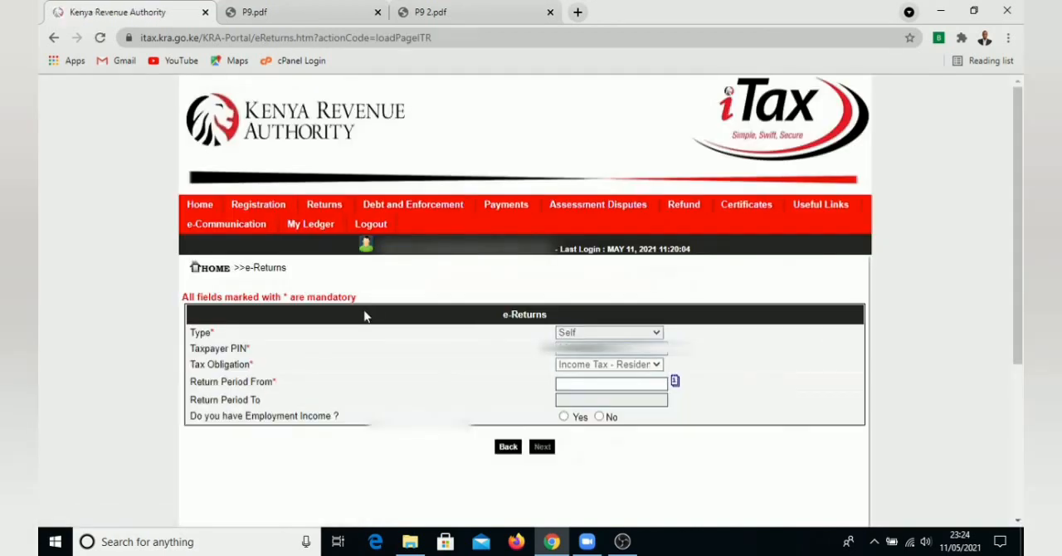
pyautogui.click(676, 383)
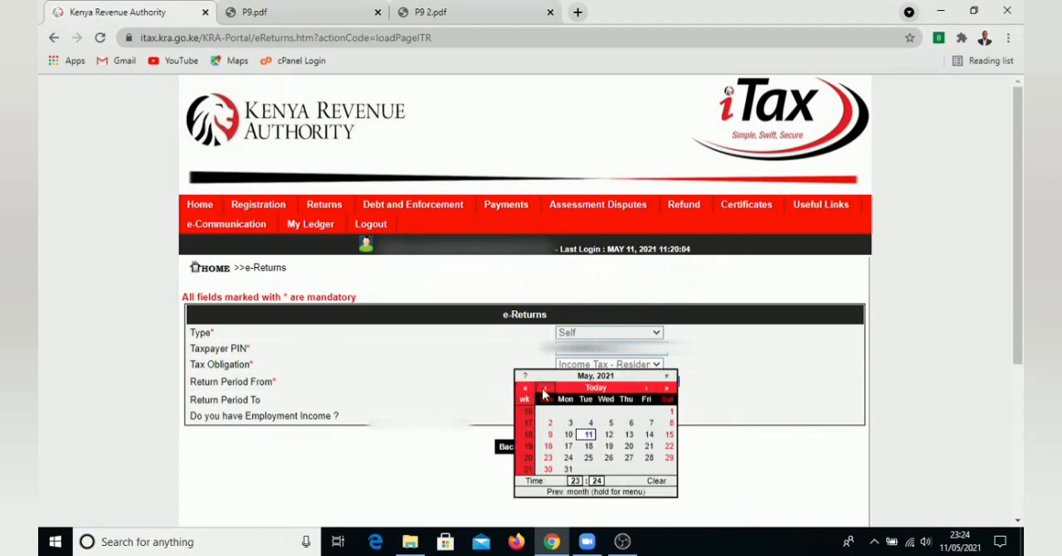
pyautogui.click(545, 394)
pyautogui.click(545, 394)
pyautogui.click(526, 390)
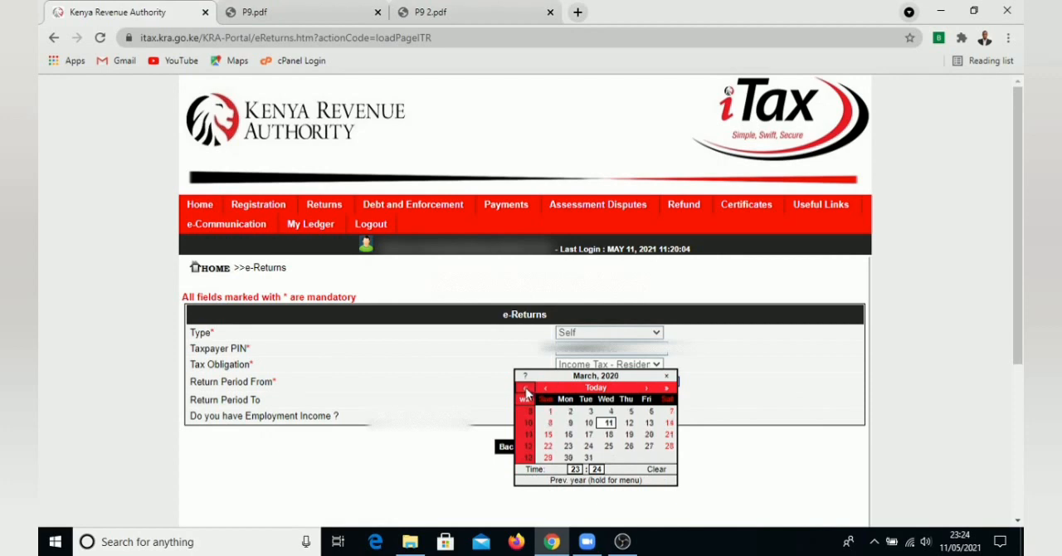
pyautogui.click(546, 390)
pyautogui.click(548, 394)
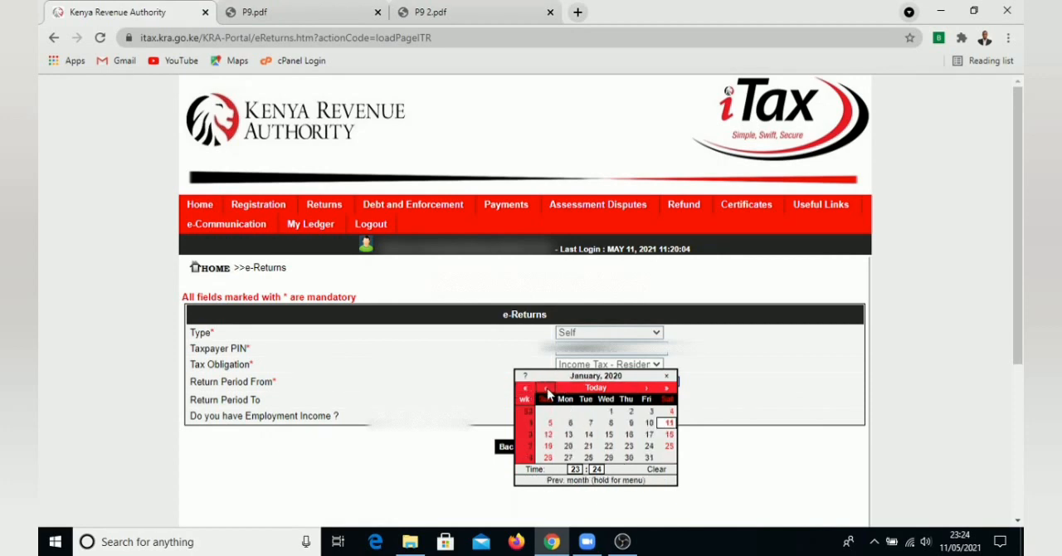
pyautogui.click(607, 413)
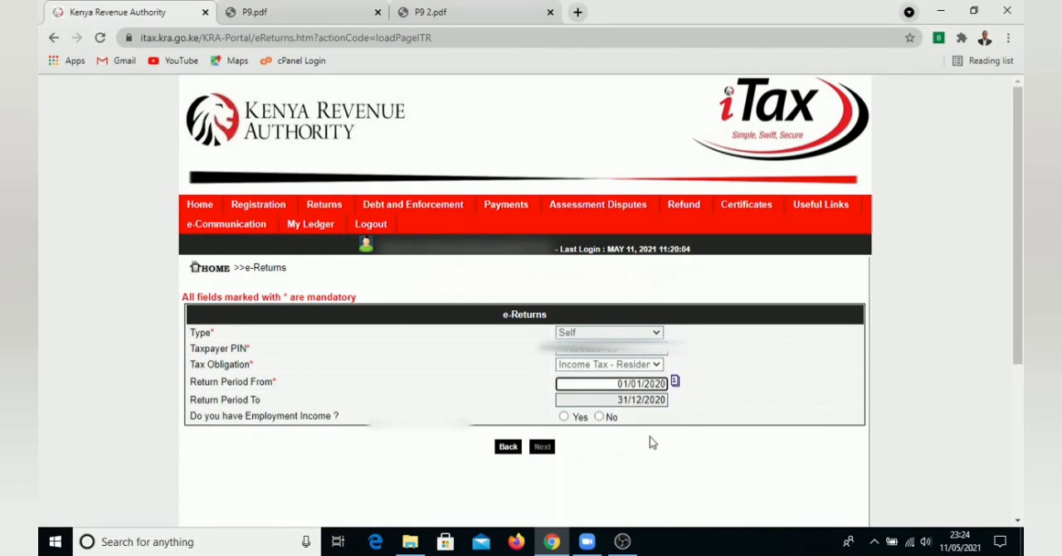
pyautogui.click(563, 416)
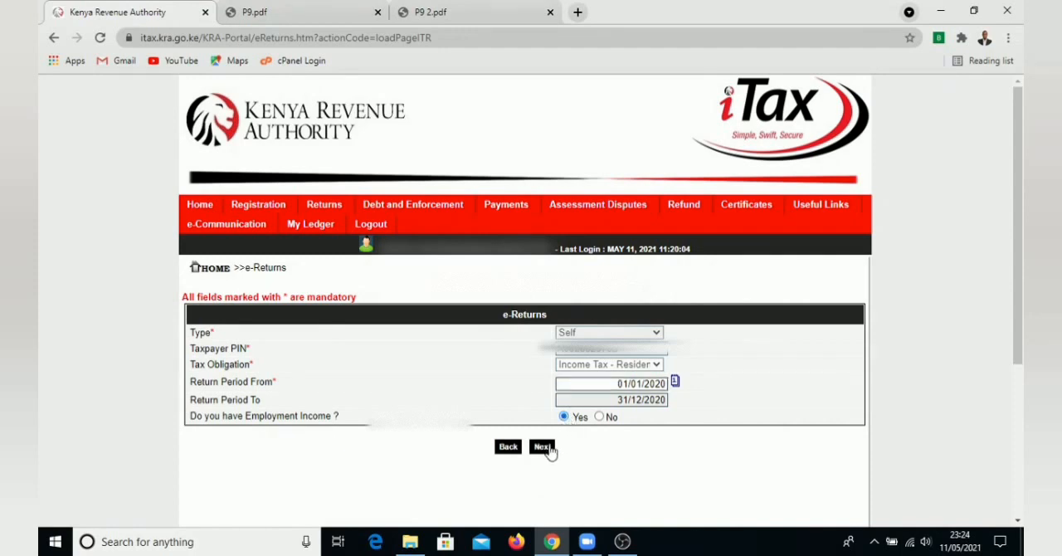
pyautogui.click(544, 447)
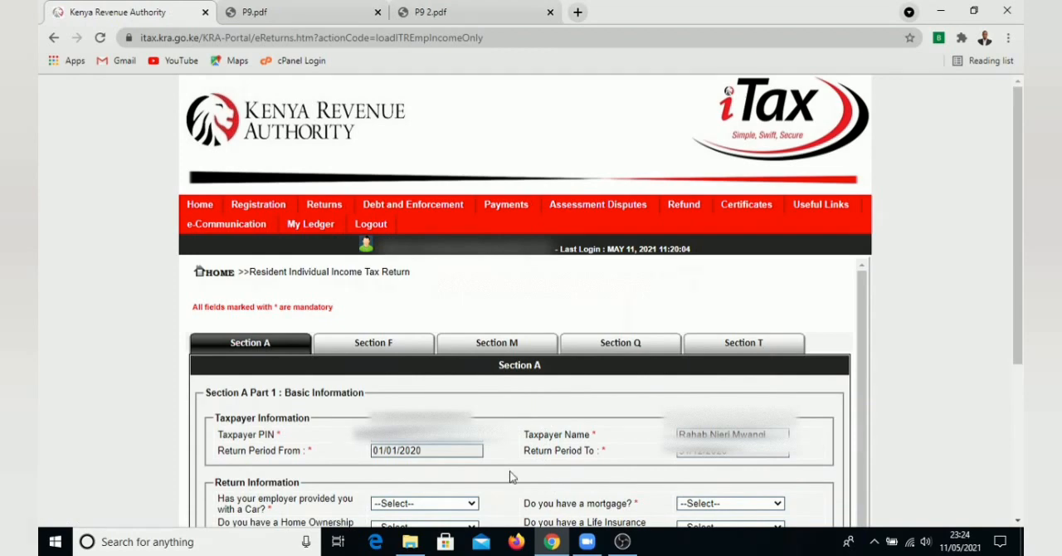
# In Section A, answer No to the employer-provided car, Home Ownership Savings Plan and foreign income questions
pyautogui.scroll(-3, 508, 471)
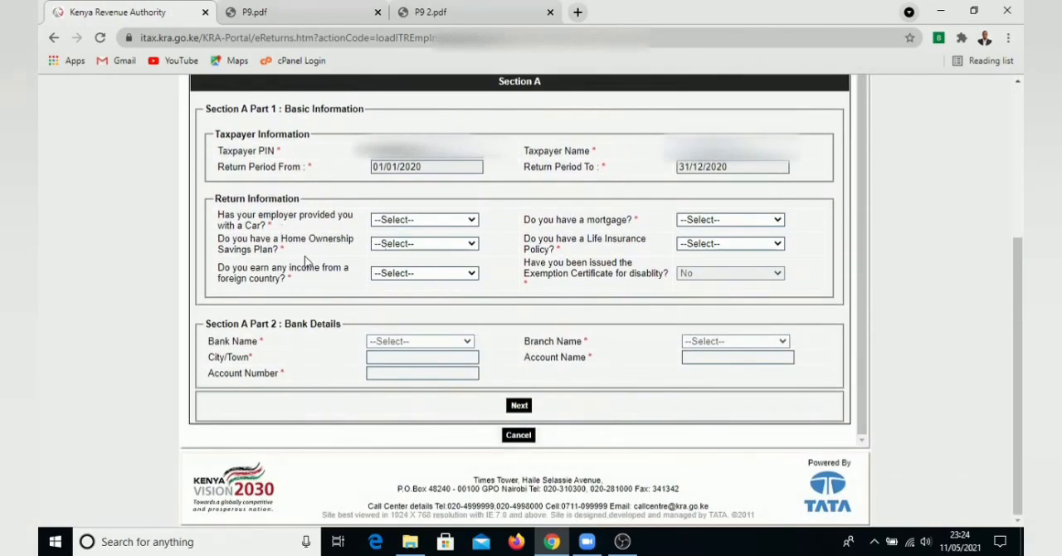
pyautogui.moveTo(240, 215); pyautogui.dragTo(274, 226)
pyautogui.click(349, 230)
pyautogui.click(429, 221)
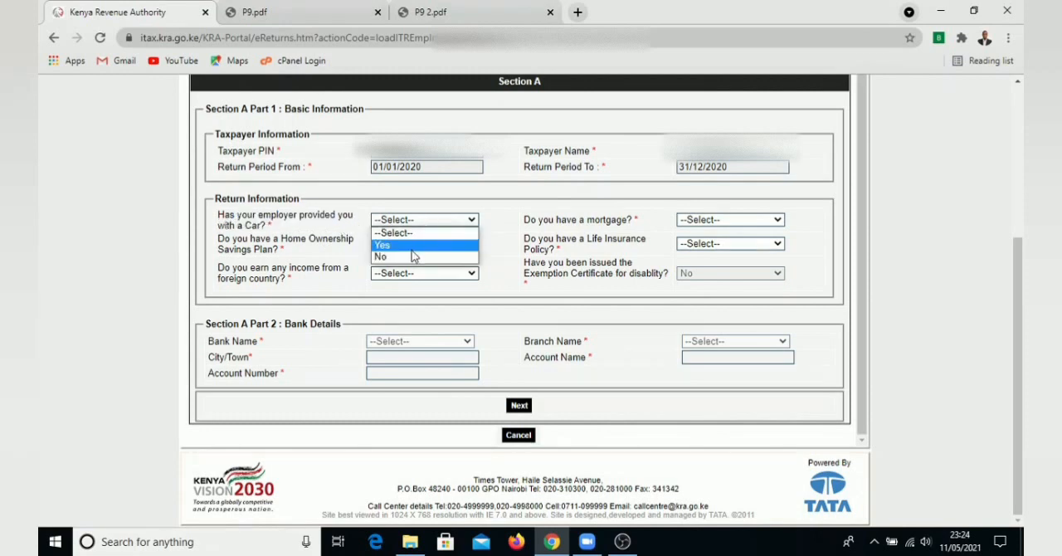
pyautogui.click(419, 257)
pyautogui.click(436, 244)
pyautogui.click(422, 282)
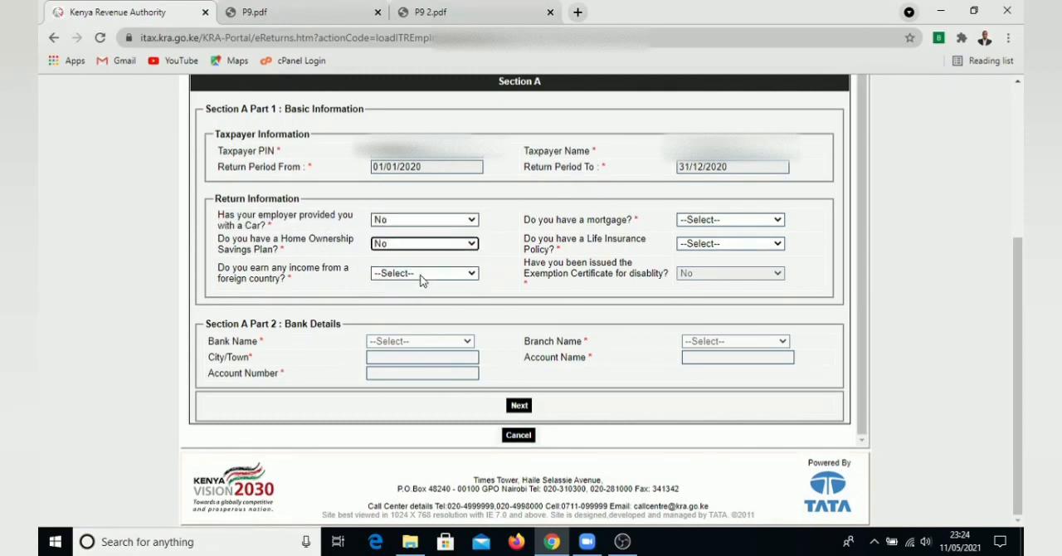
pyautogui.click(421, 275)
pyautogui.click(403, 311)
# Answer No to the mortgage and life insurance policy questions and continue to Section F
pyautogui.click(699, 221)
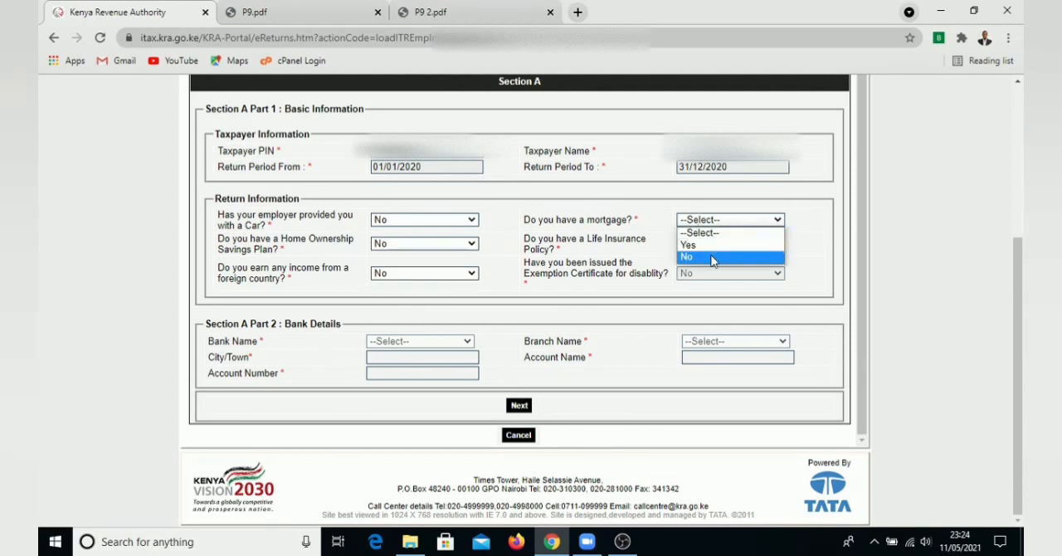
pyautogui.click(701, 256)
pyautogui.click(712, 244)
pyautogui.click(711, 280)
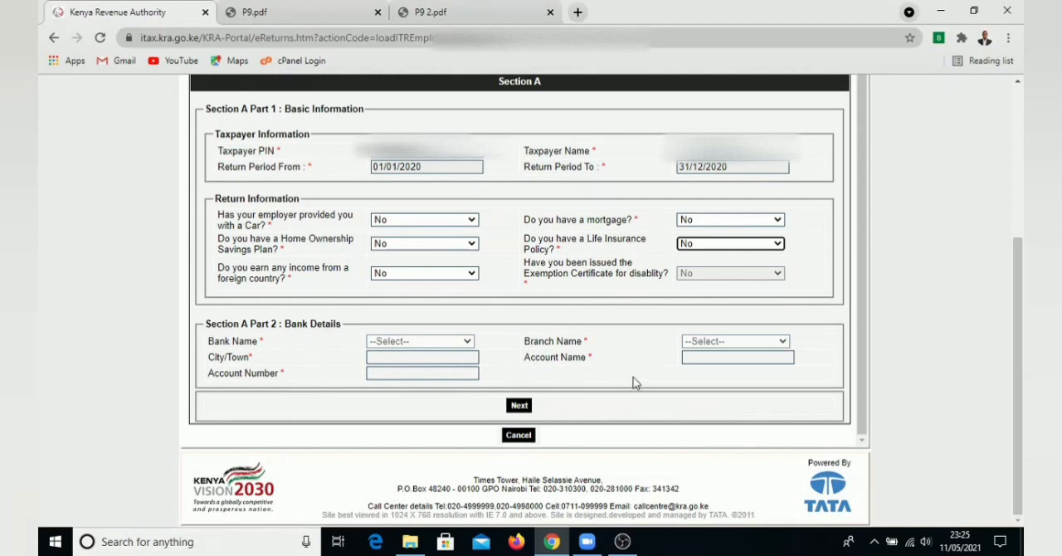
pyautogui.click(521, 410)
# Compare the employer's gross pay in Section F with the taxable pay subtotal in P9.pdf
pyautogui.scroll(1, 463, 416)
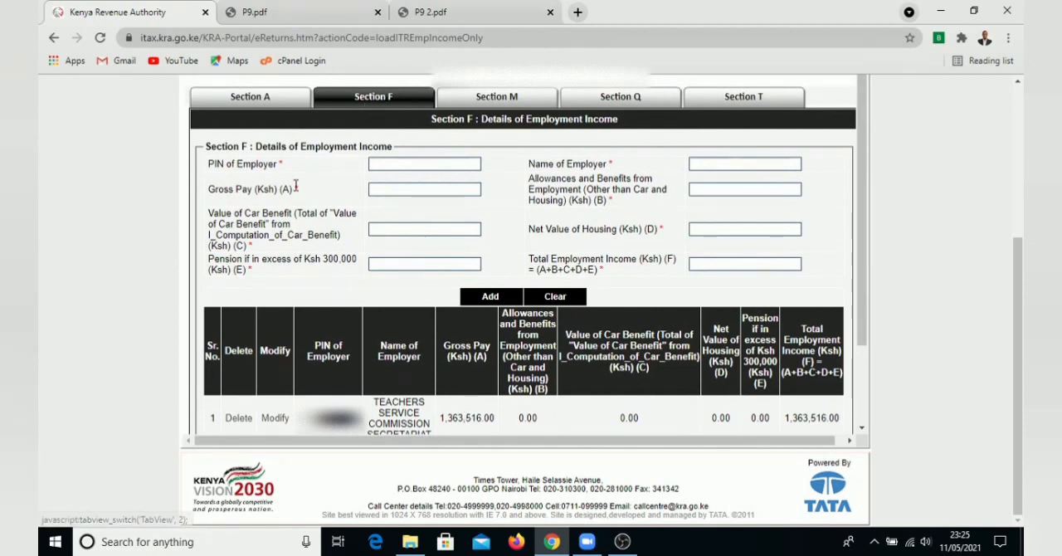
pyautogui.scroll(-2, 359, 363)
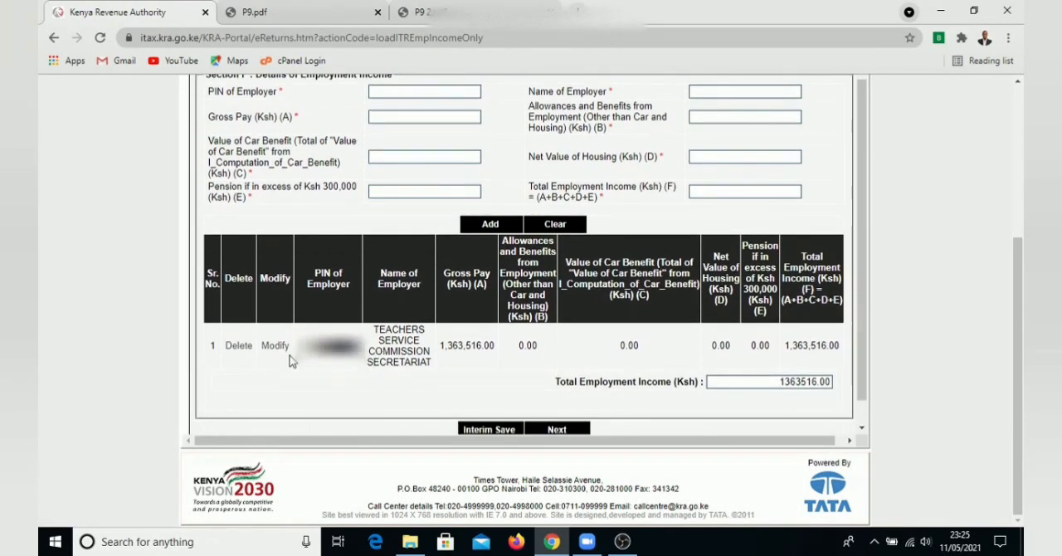
pyautogui.moveTo(496, 347); pyautogui.dragTo(438, 348)
pyautogui.click(489, 365)
pyautogui.click(304, 22)
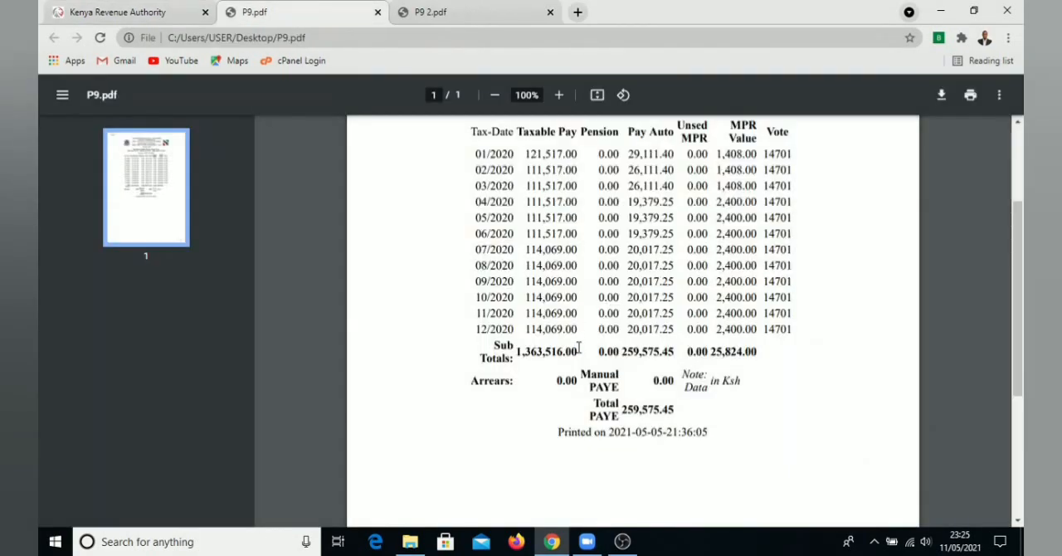
pyautogui.moveTo(580, 351); pyautogui.dragTo(520, 352)
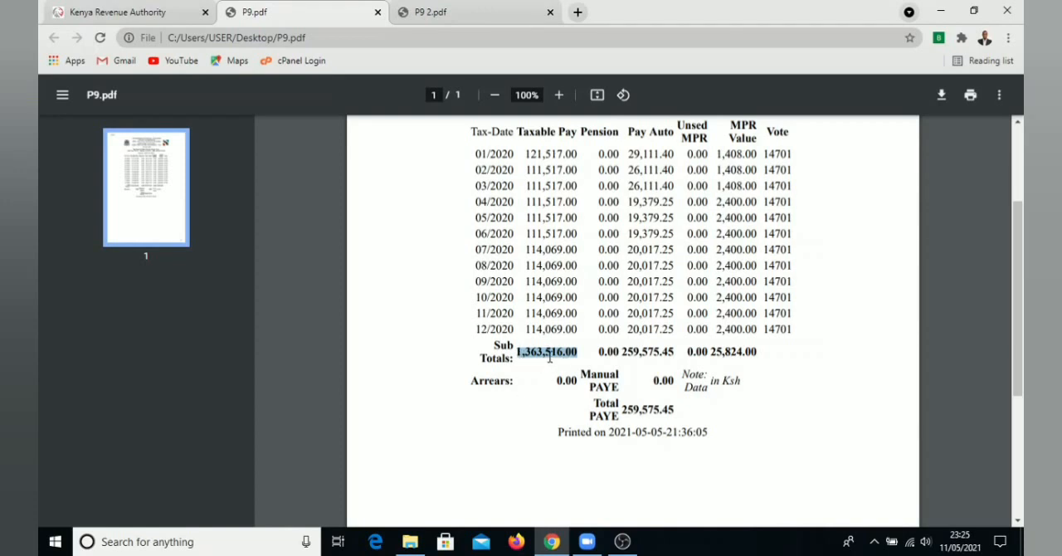
pyautogui.click(549, 358)
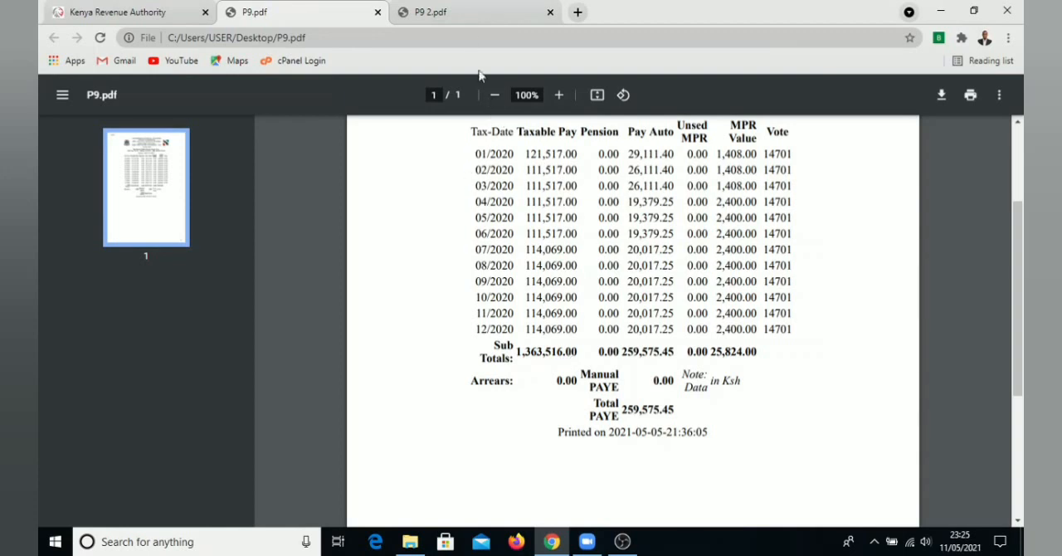
# Examine the basic salary and total gross pay totals in P9 2.pdf and return to the tax return
pyautogui.click(474, 13)
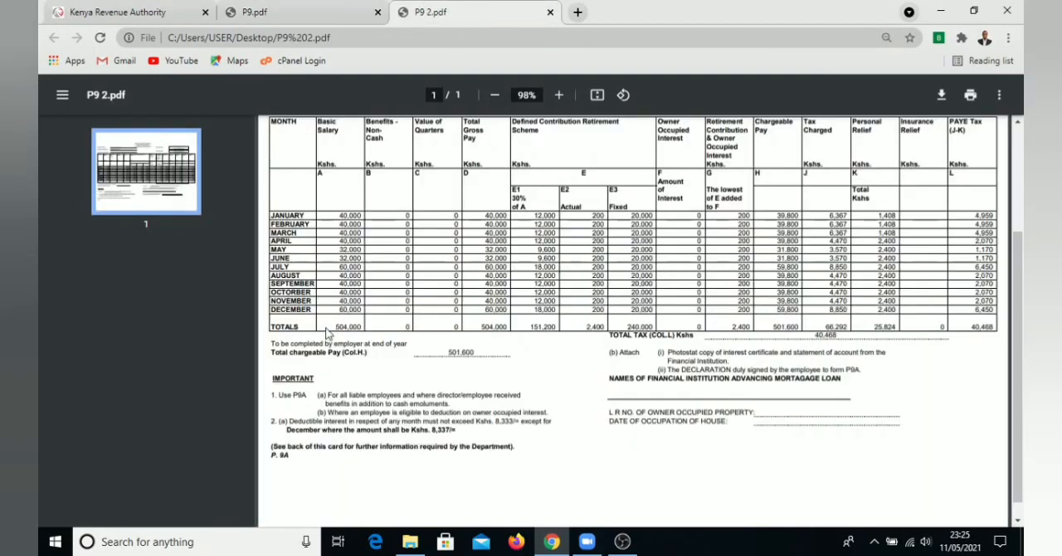
pyautogui.moveTo(334, 328); pyautogui.dragTo(363, 328)
pyautogui.moveTo(477, 328); pyautogui.dragTo(507, 328)
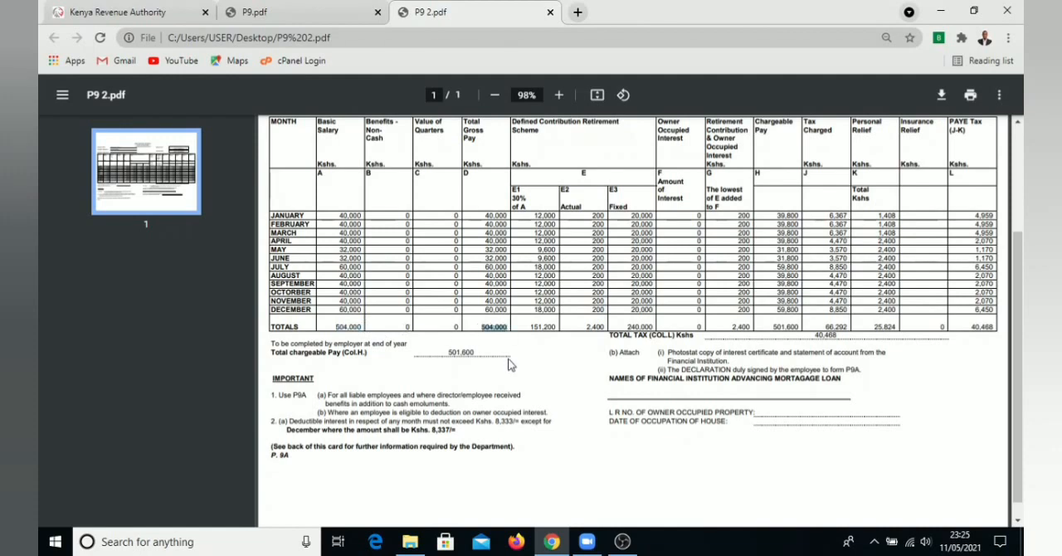
pyautogui.click(264, 12)
pyautogui.click(129, 10)
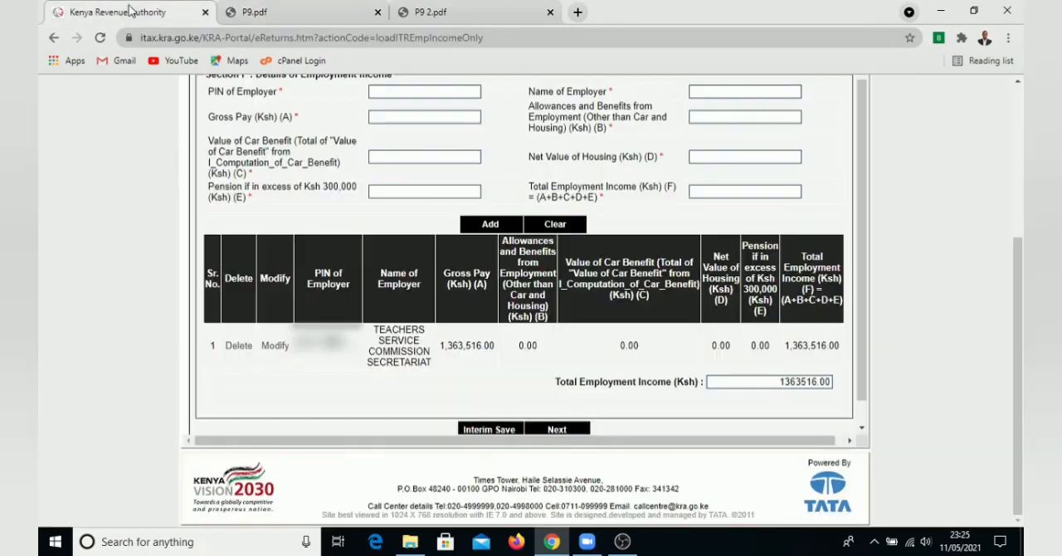
# Continue to Section M and check its PAYE deducted amount against the Pay Auto subtotal in P9.pdf
pyautogui.click(555, 431)
pyautogui.scroll(1, 349, 382)
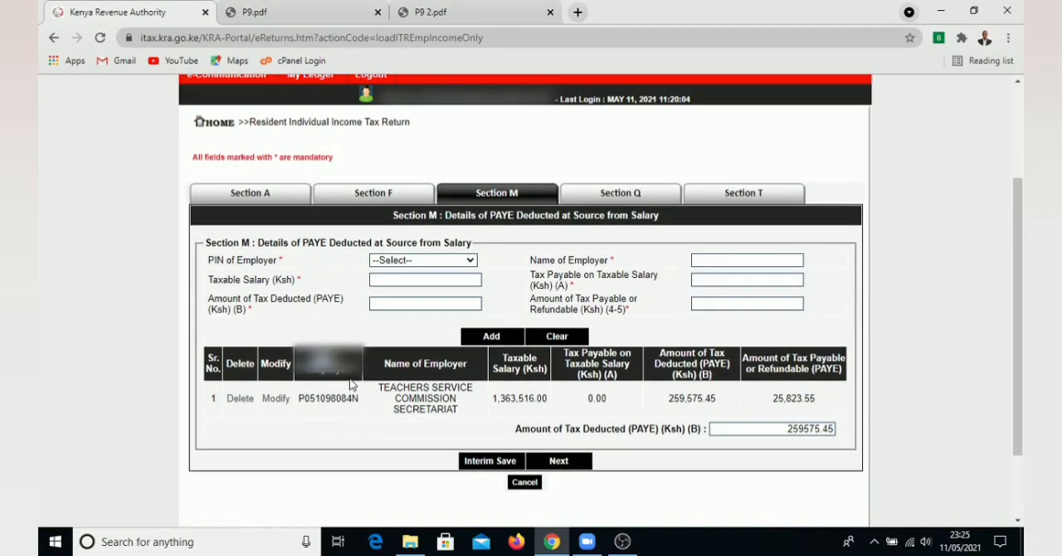
pyautogui.scroll(1, 350, 384)
pyautogui.scroll(-3, 350, 384)
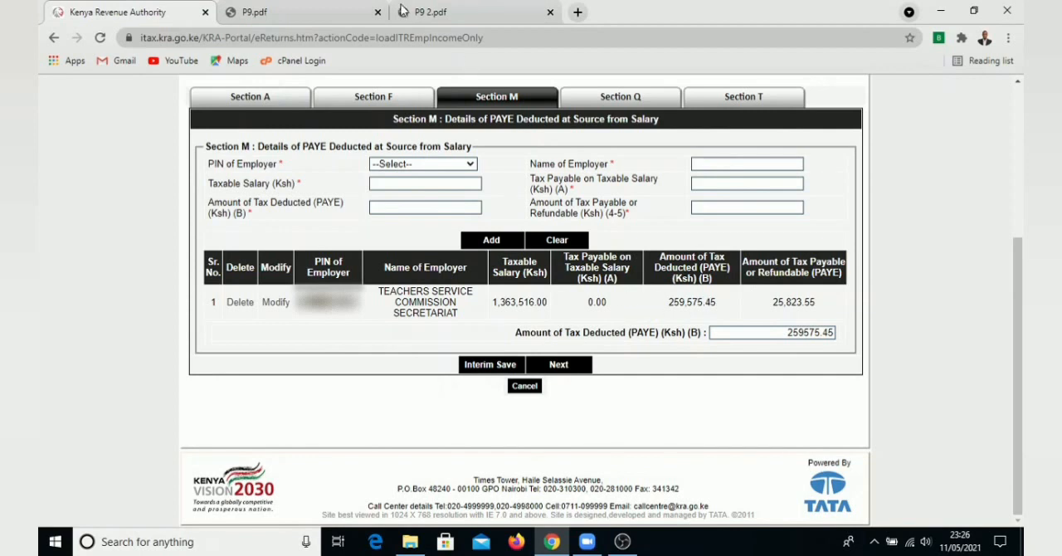
pyautogui.click(304, 12)
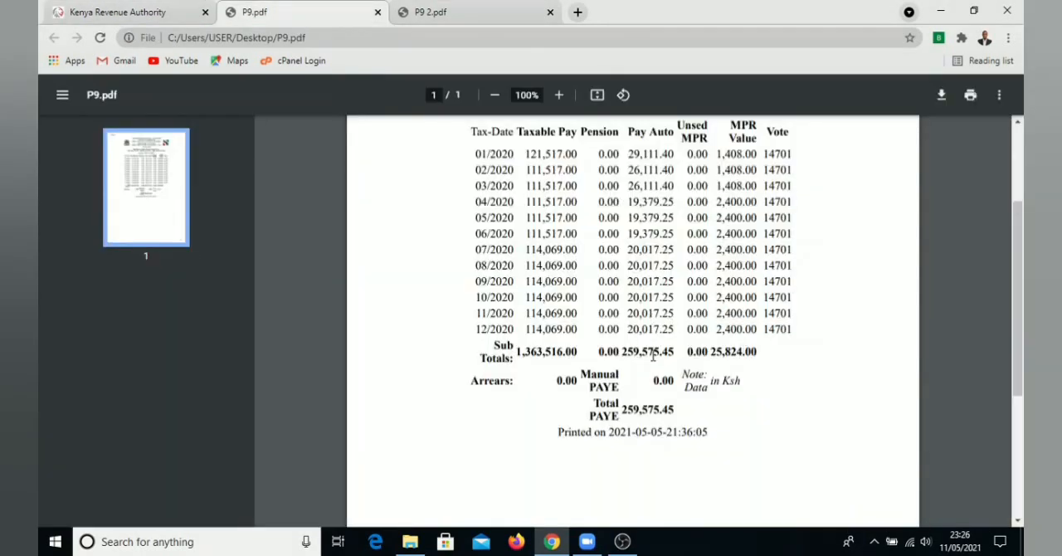
pyautogui.doubleClick(630, 352)
pyautogui.click(152, 8)
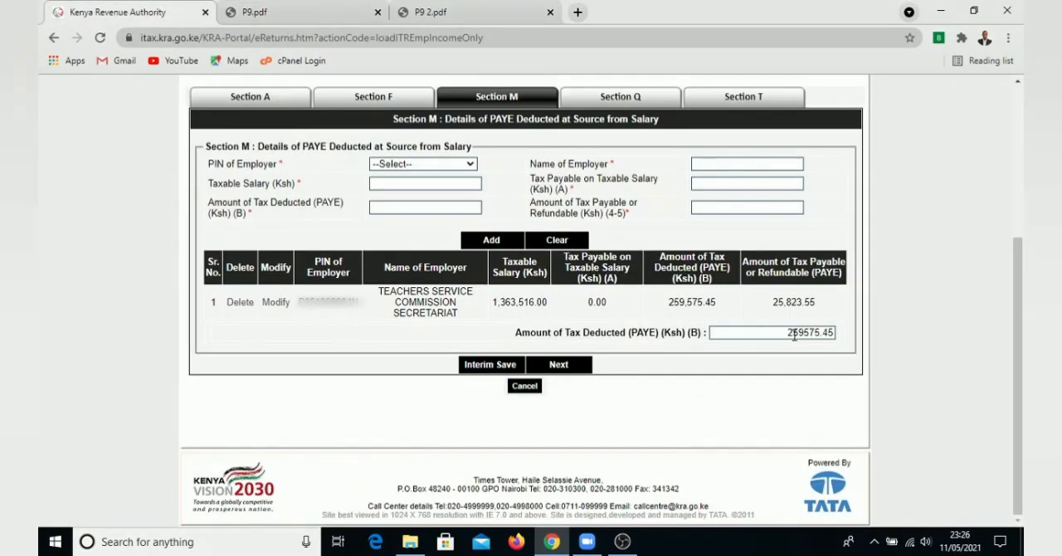
# Examine the yearly PAYE Tax total in P9 2.pdf and go back to Section M of the return
pyautogui.scroll(2, 576, 405)
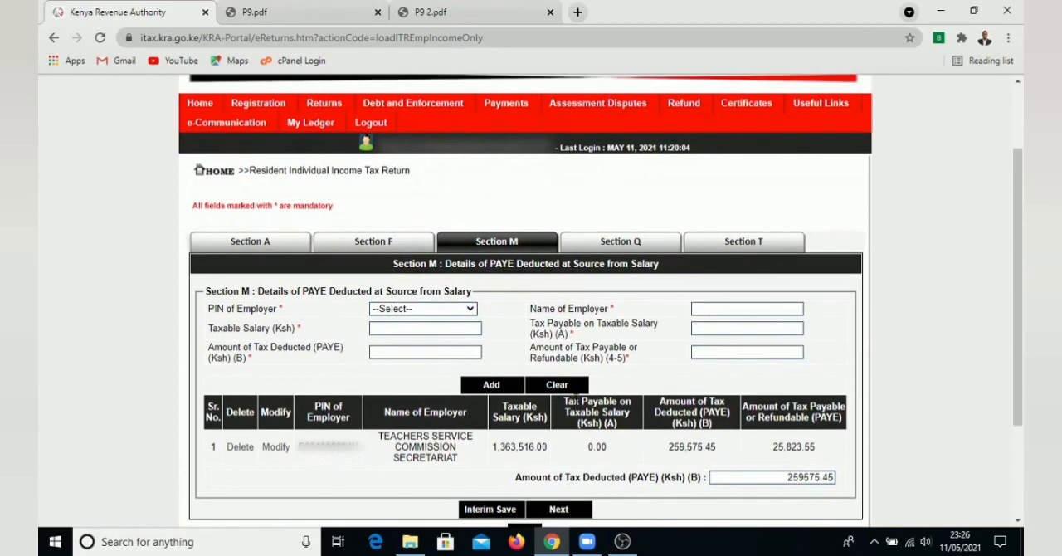
pyautogui.click(430, 12)
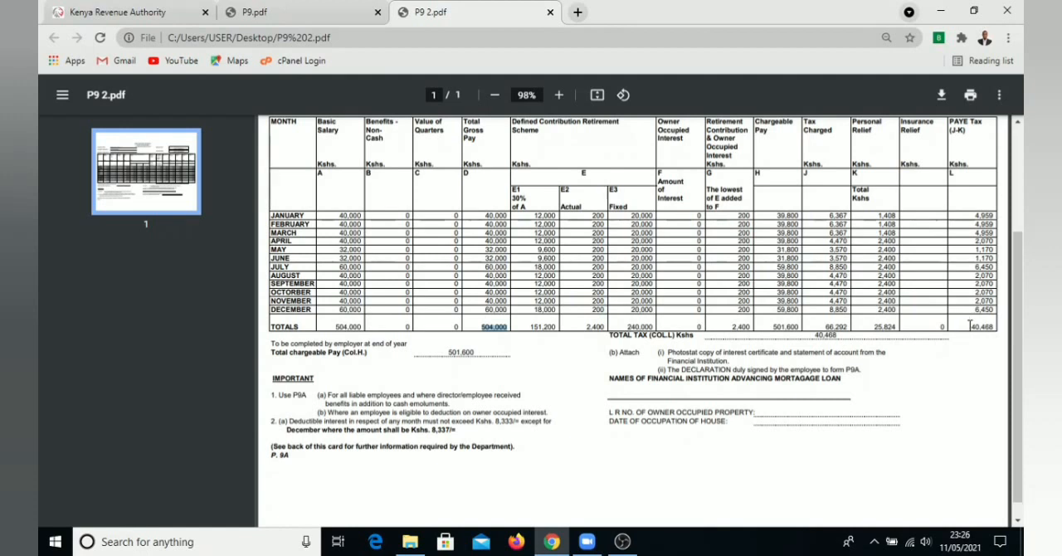
pyautogui.moveTo(968, 327); pyautogui.dragTo(991, 327)
pyautogui.click(943, 368)
pyautogui.click(125, 12)
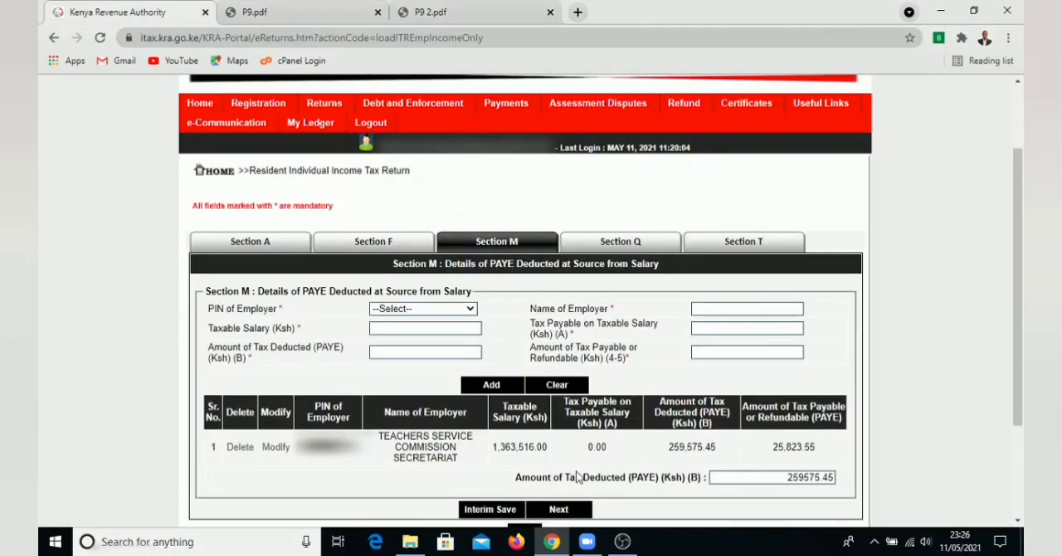
# Continue past Section Q without entering advance tax payments and review the Section T tax computation
pyautogui.click(563, 509)
pyautogui.scroll(-1, 474, 340)
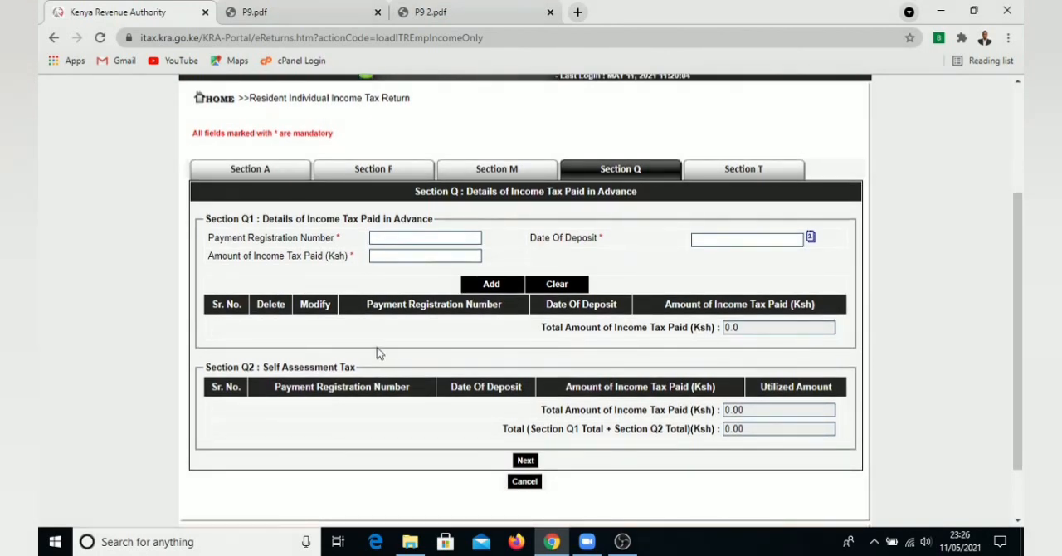
pyautogui.click(525, 459)
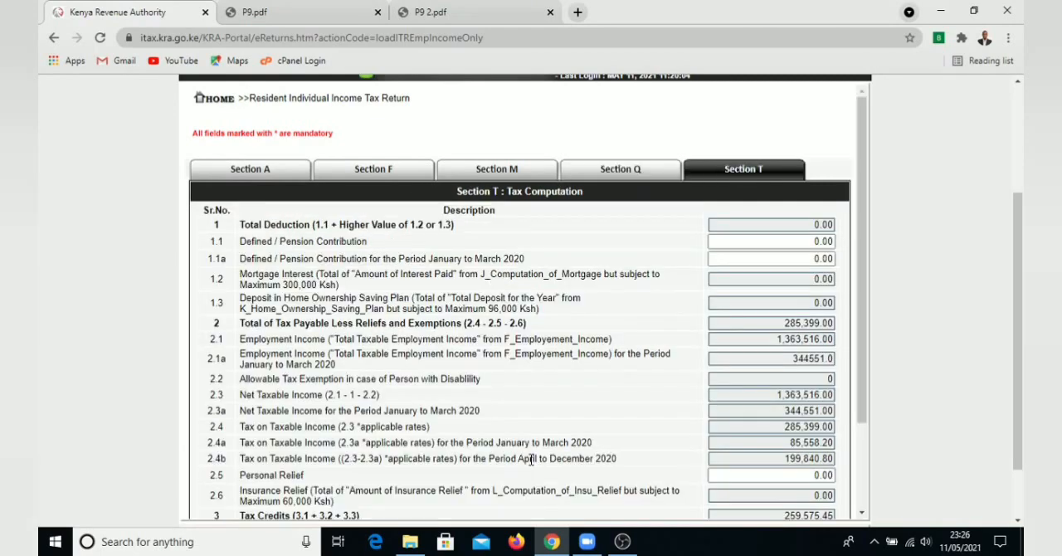
pyautogui.scroll(-2, 410, 385)
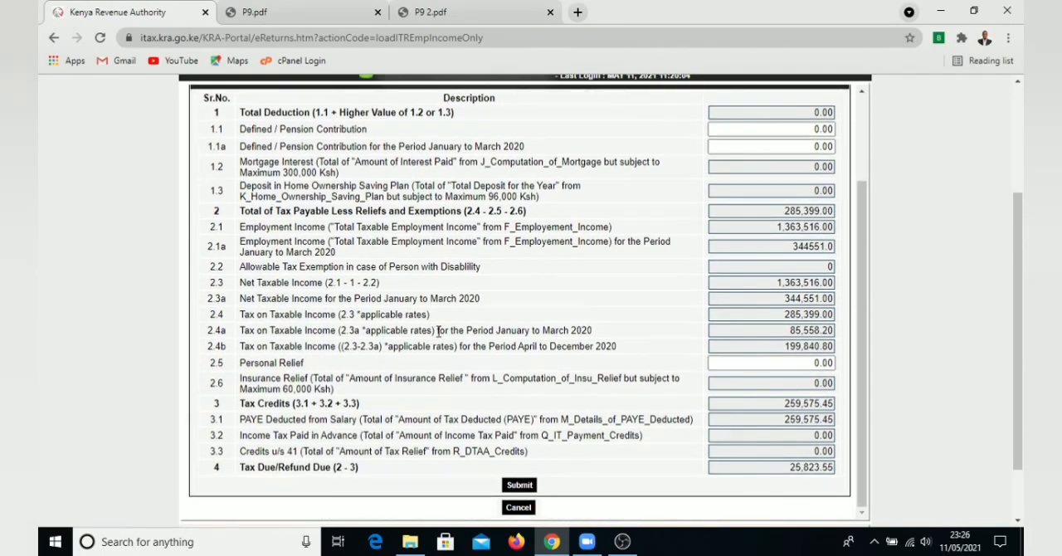
# Review the pension contribution and personal relief rows in Section T, checking the Pension column in P9.pdf
pyautogui.scroll(2, 440, 292)
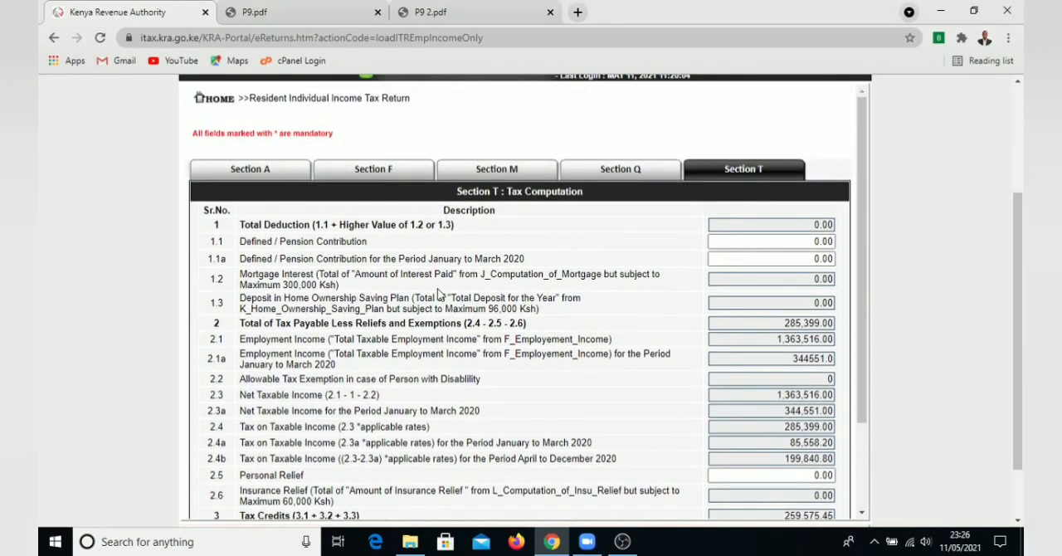
pyautogui.scroll(-1, 440, 292)
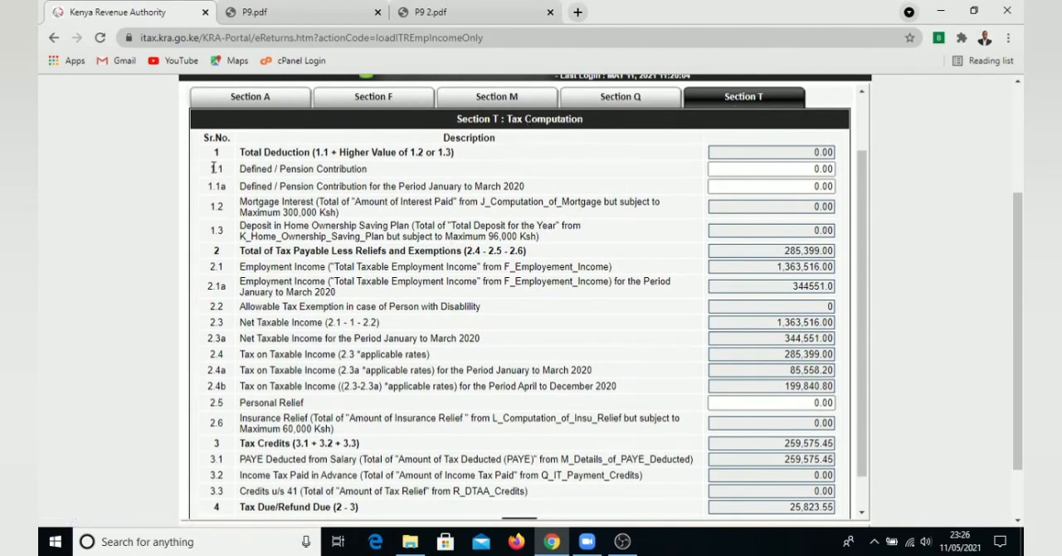
pyautogui.moveTo(212, 170); pyautogui.dragTo(378, 174)
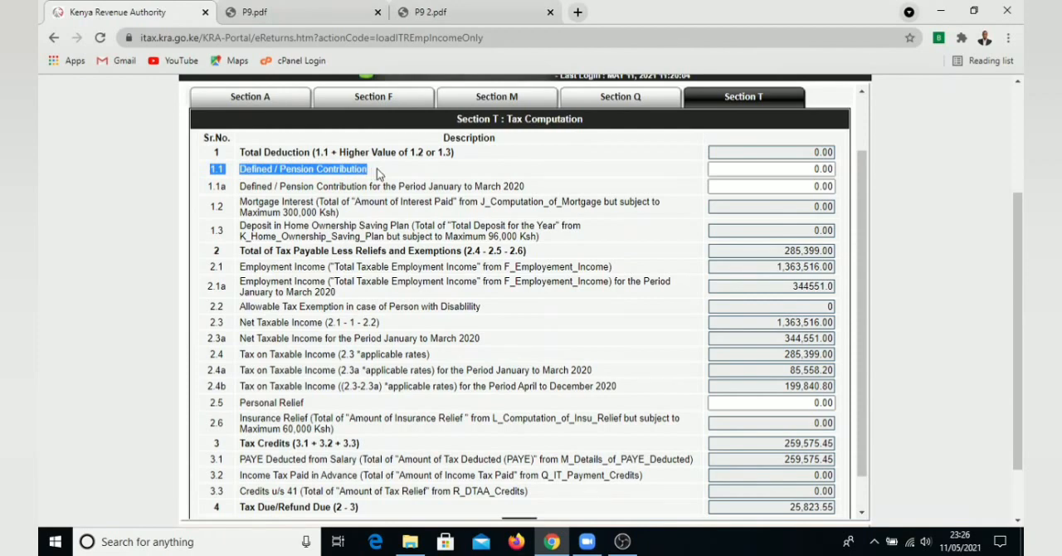
pyautogui.moveTo(215, 402); pyautogui.dragTo(307, 405)
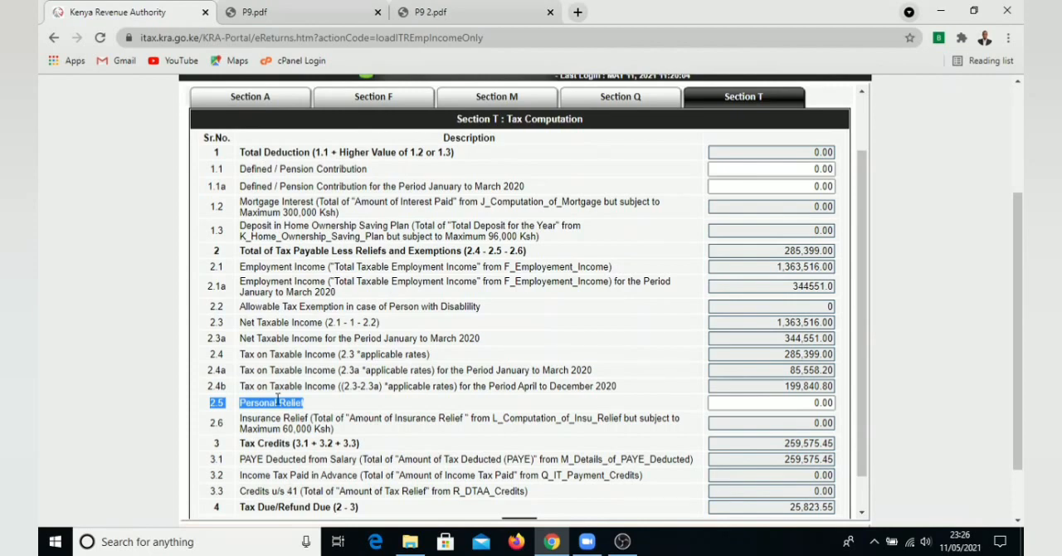
pyautogui.click(299, 14)
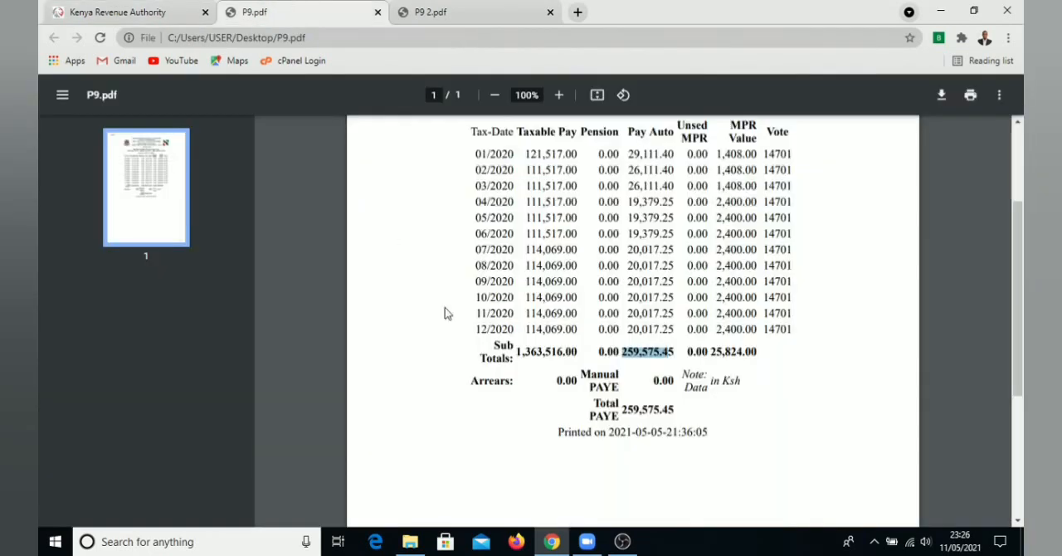
pyautogui.moveTo(604, 141); pyautogui.dragTo(619, 257)
pyautogui.click(593, 154)
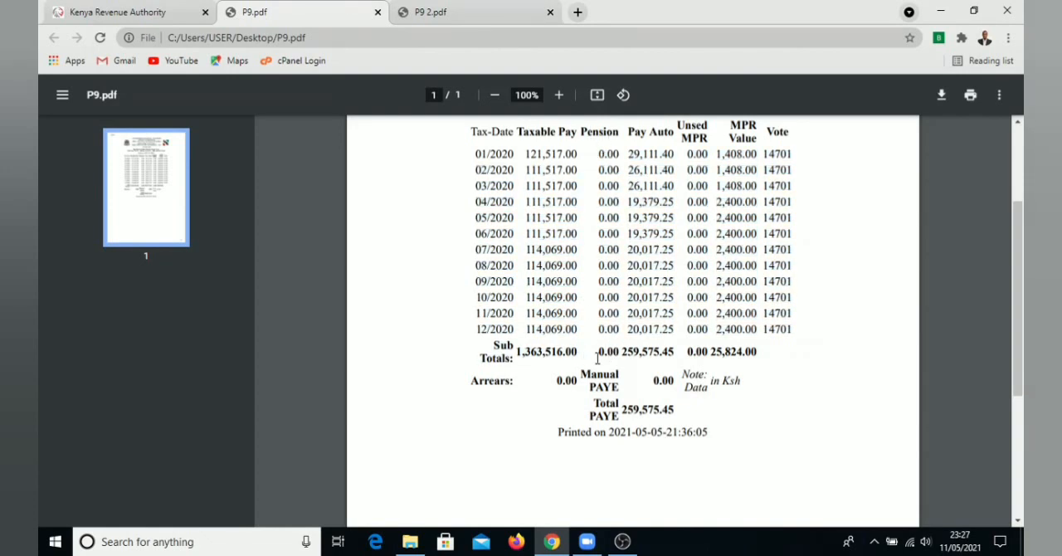
pyautogui.click(124, 12)
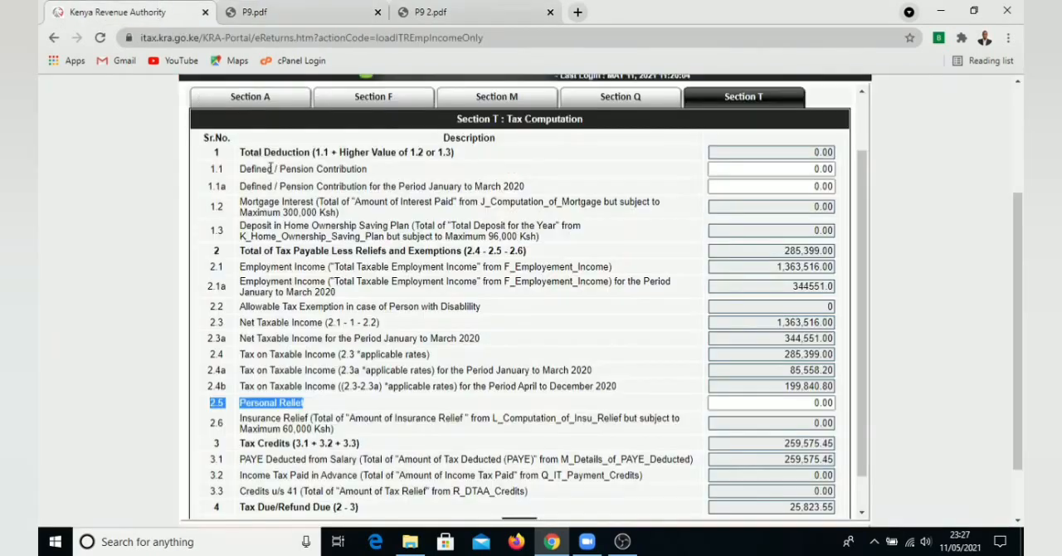
pyautogui.click(809, 168)
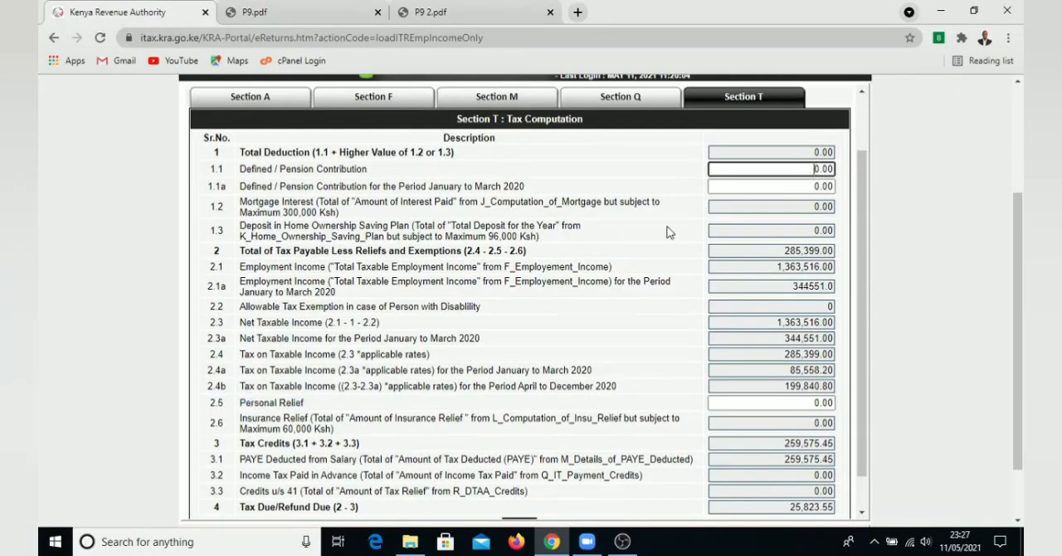
# Look up the MPR Value subtotal in P9.pdf and set Personal Relief in Section T to 25,824
pyautogui.moveTo(254, 404); pyautogui.dragTo(331, 413)
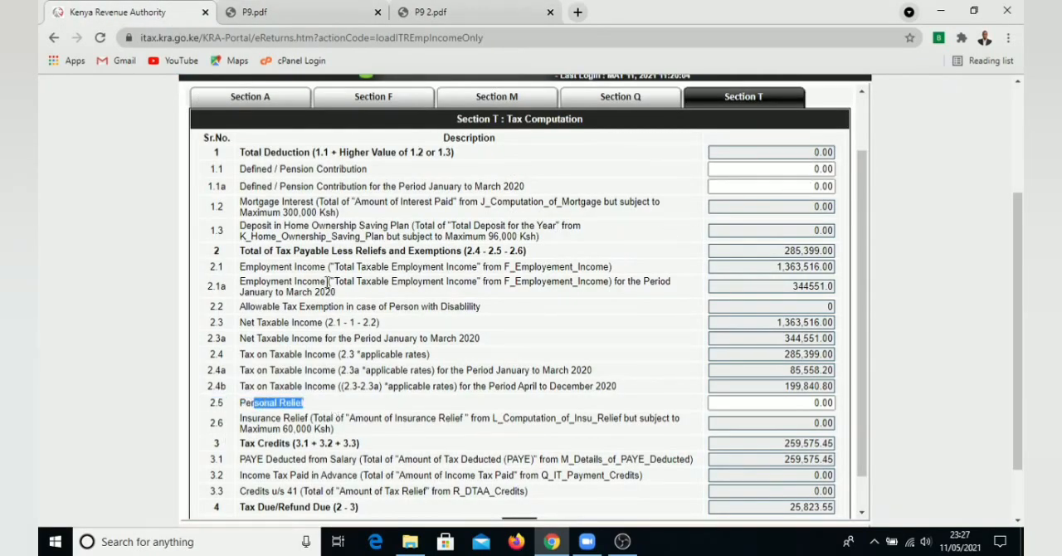
pyautogui.click(288, 15)
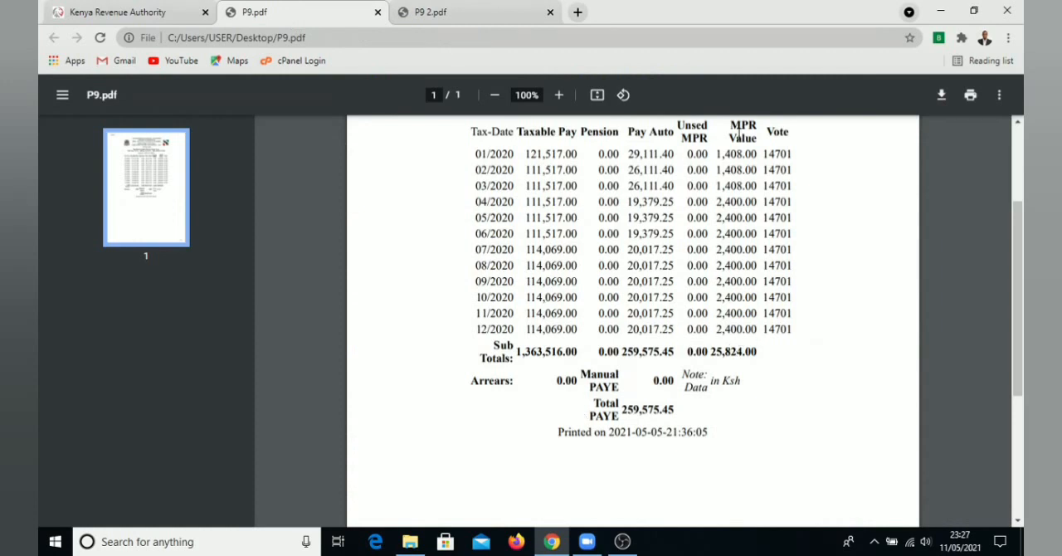
pyautogui.moveTo(758, 354); pyautogui.dragTo(717, 355)
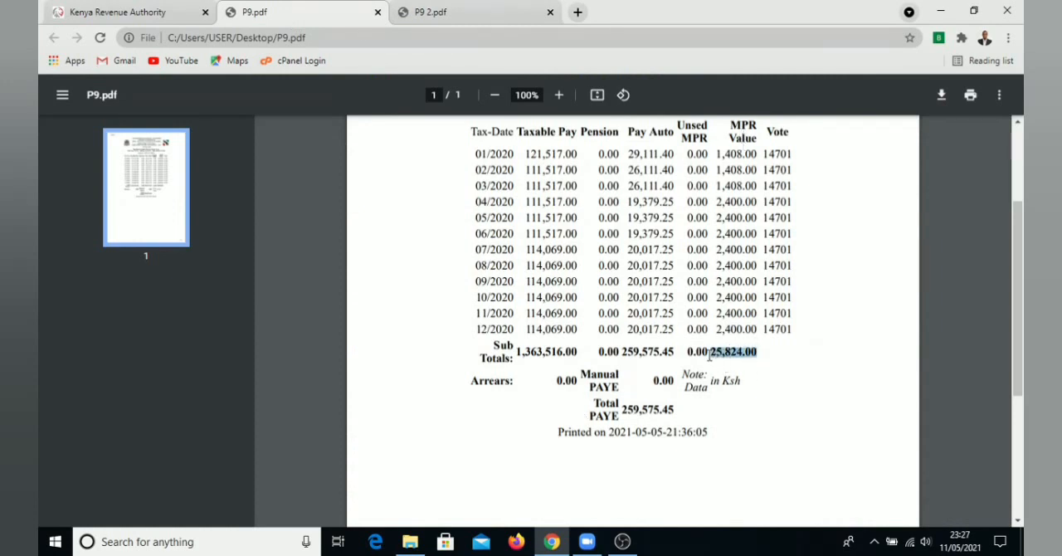
pyautogui.click(97, 10)
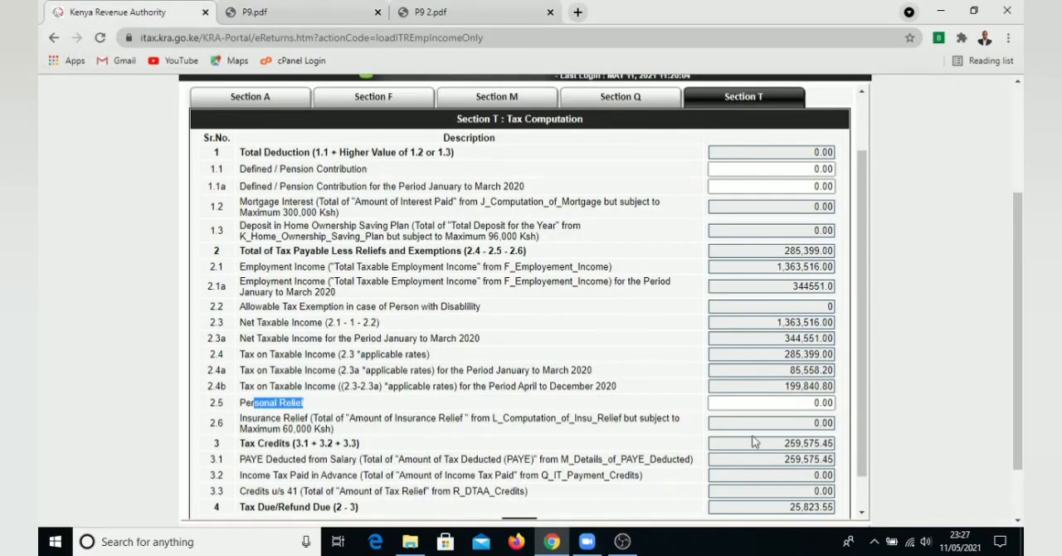
pyautogui.moveTo(810, 404); pyautogui.dragTo(846, 410)
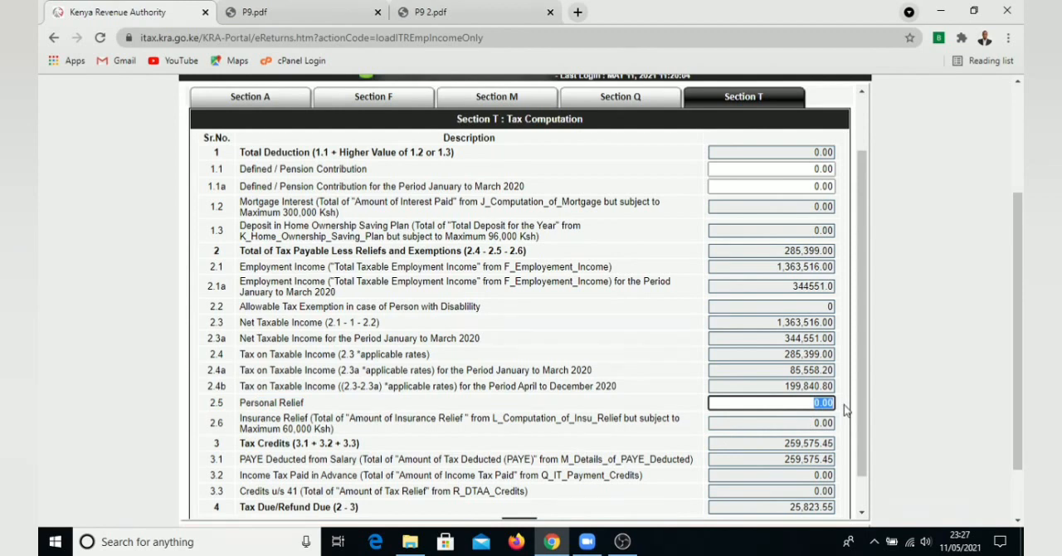
pyautogui.write('25,')
pyautogui.write('824')
pyautogui.click(631, 350)
pyautogui.scroll(-1, 631, 350)
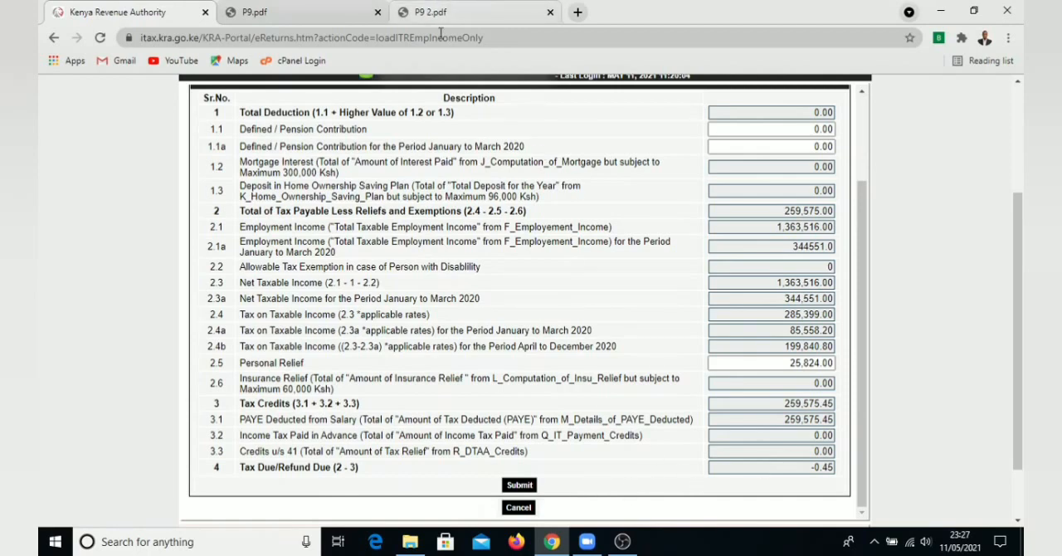
# Examine the pension contribution and personal relief totals in P9 2.pdf and return to Section T
pyautogui.click(451, 8)
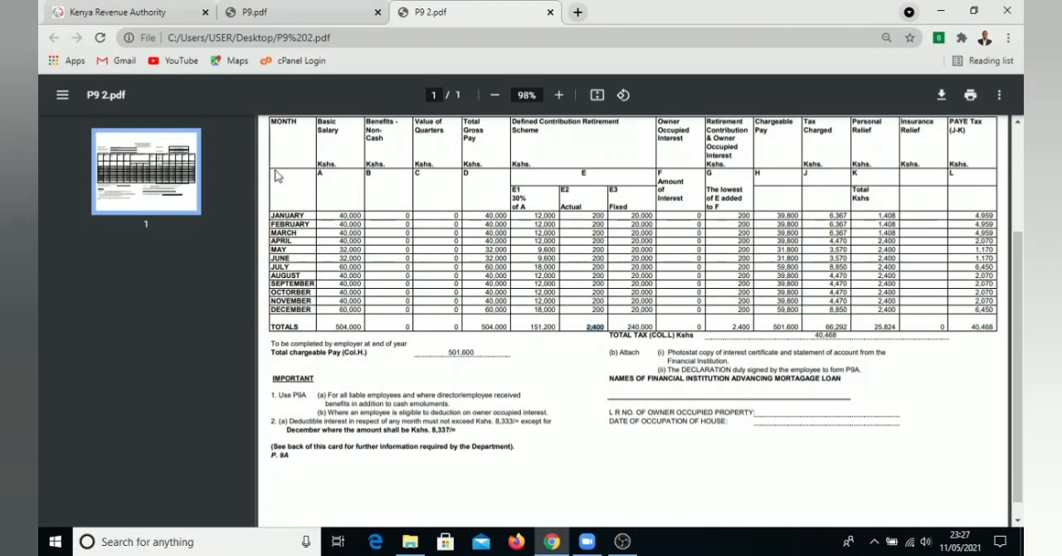
pyautogui.click(166, 8)
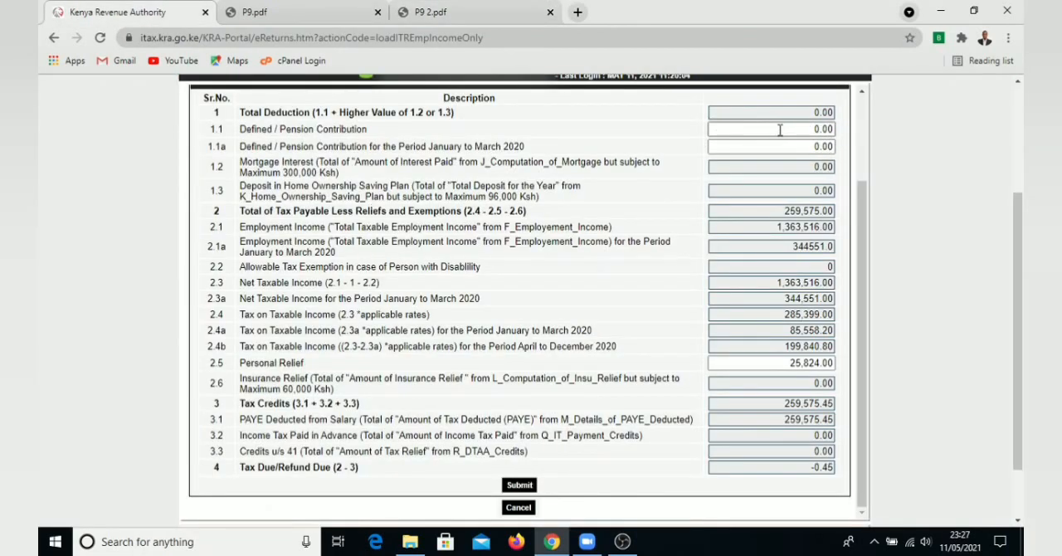
pyautogui.click(463, 7)
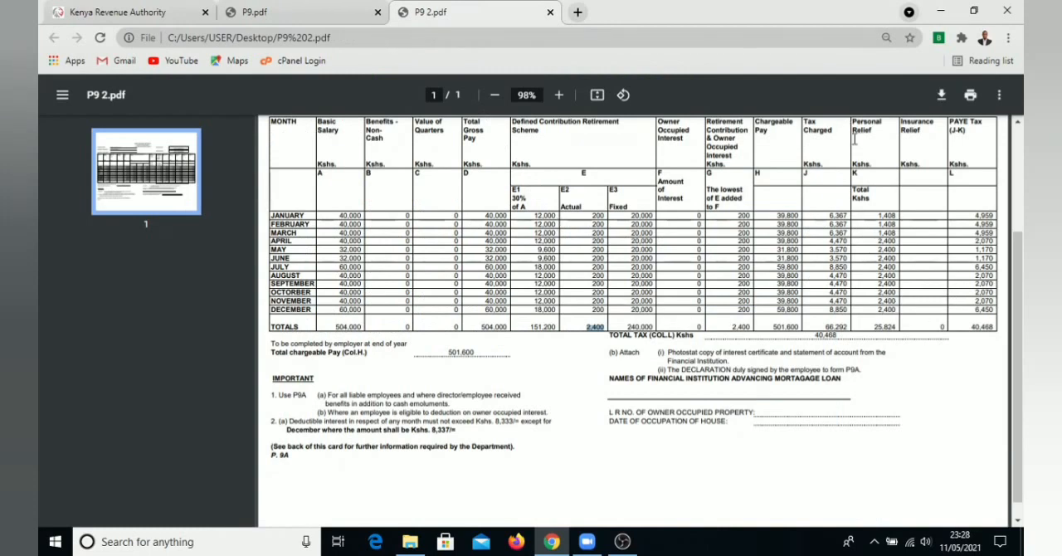
pyautogui.click(176, 7)
# Check the Personal Relief and Tax Due/Refund Due amounts in Section T and submit the return
pyautogui.click(788, 363)
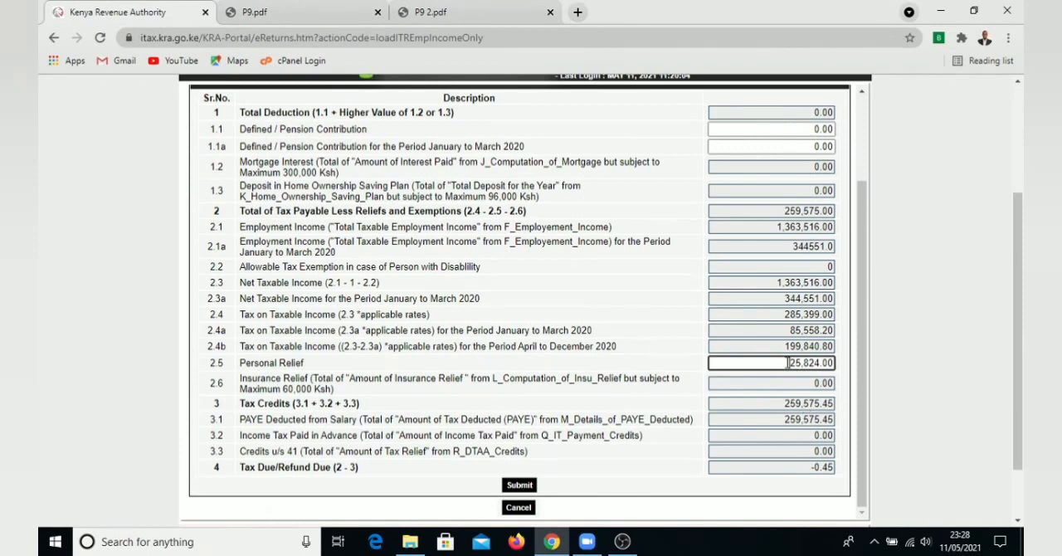
pyautogui.moveTo(789, 363); pyautogui.dragTo(833, 363)
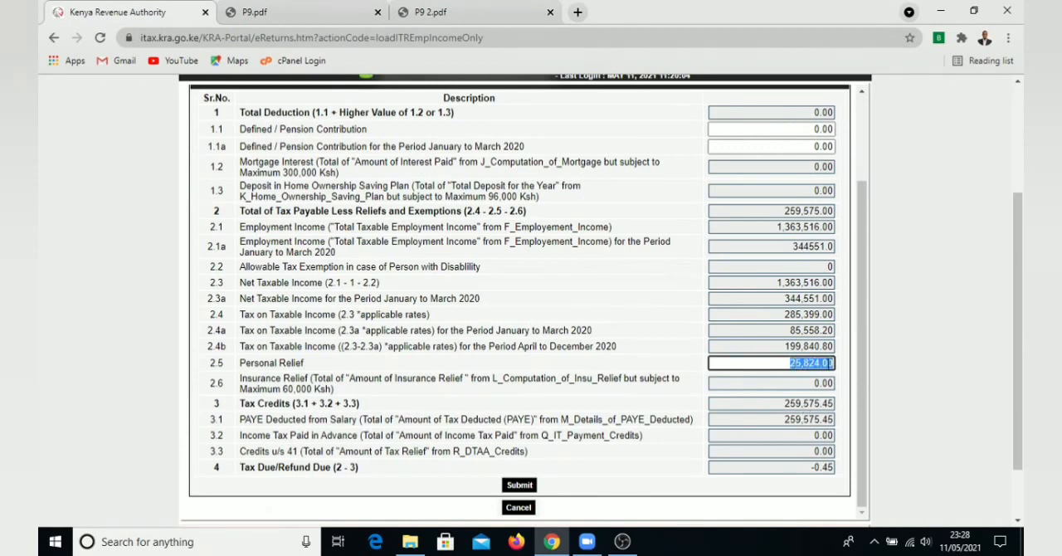
pyautogui.moveTo(811, 468); pyautogui.dragTo(838, 469)
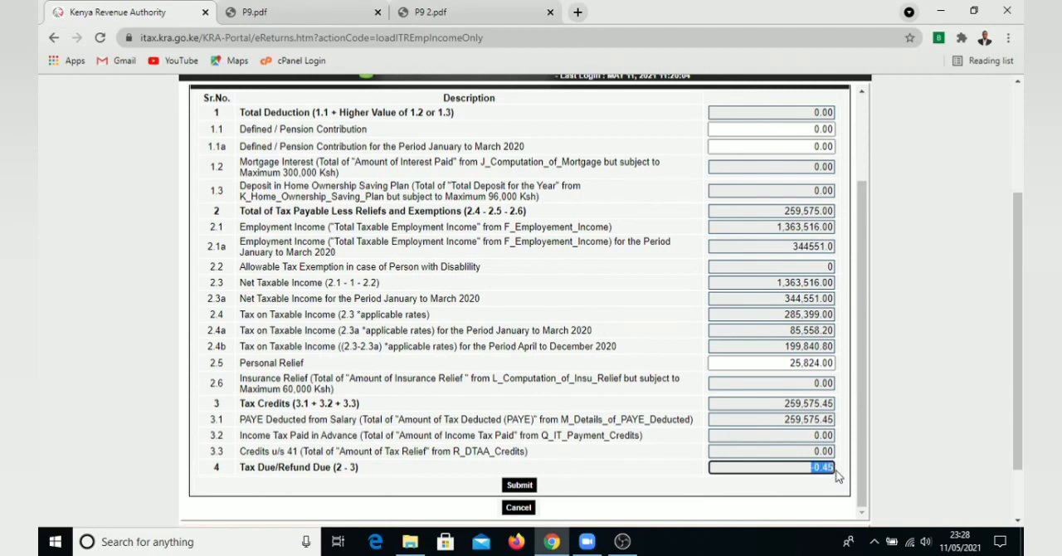
pyautogui.click(789, 470)
pyautogui.scroll(1, 608, 311)
pyautogui.scroll(-1, 608, 308)
pyautogui.click(521, 486)
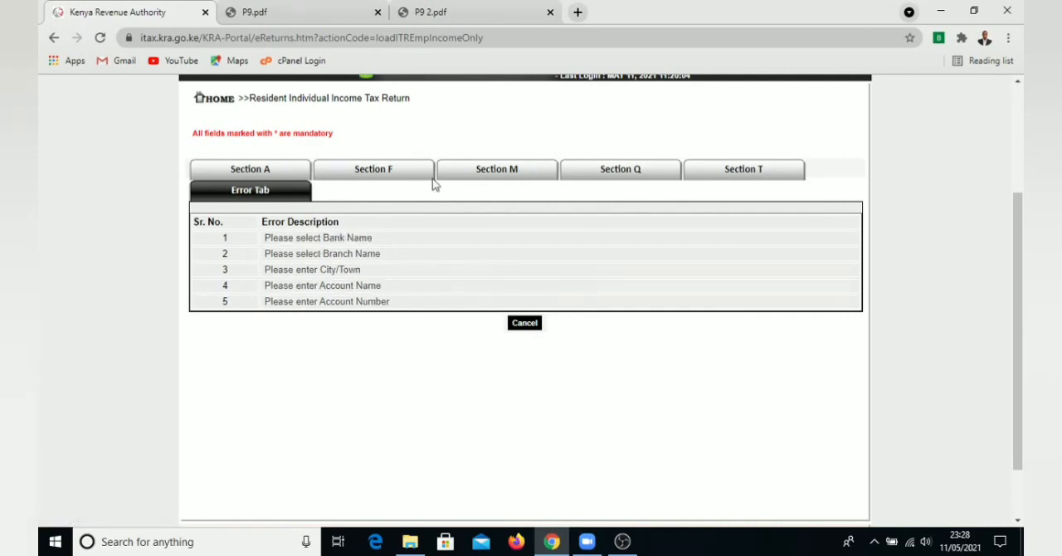
# Go back to Section T from the error list and review the Tax Due/Refund Due amount
pyautogui.click(757, 170)
pyautogui.scroll(-2, 786, 434)
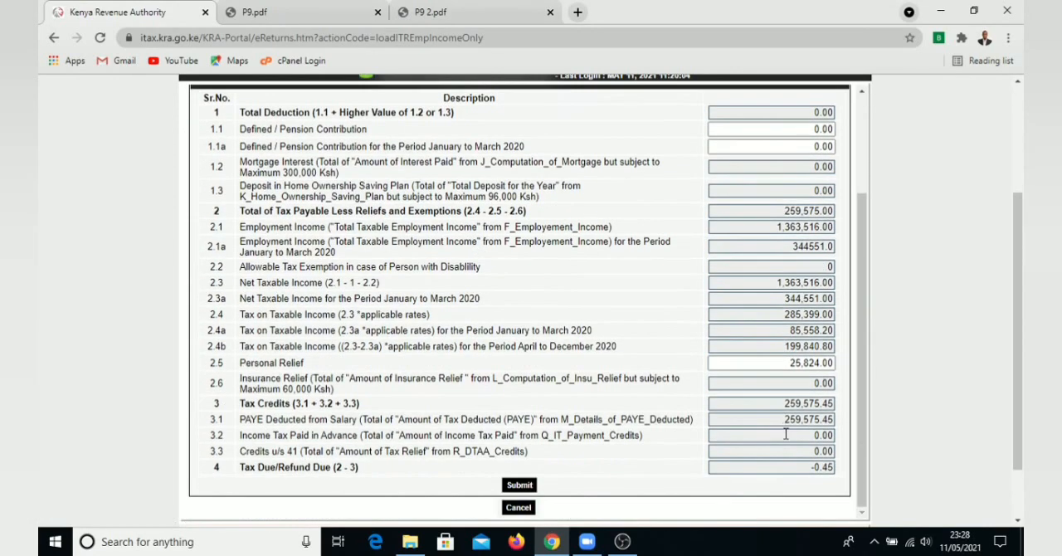
pyautogui.doubleClick(826, 468)
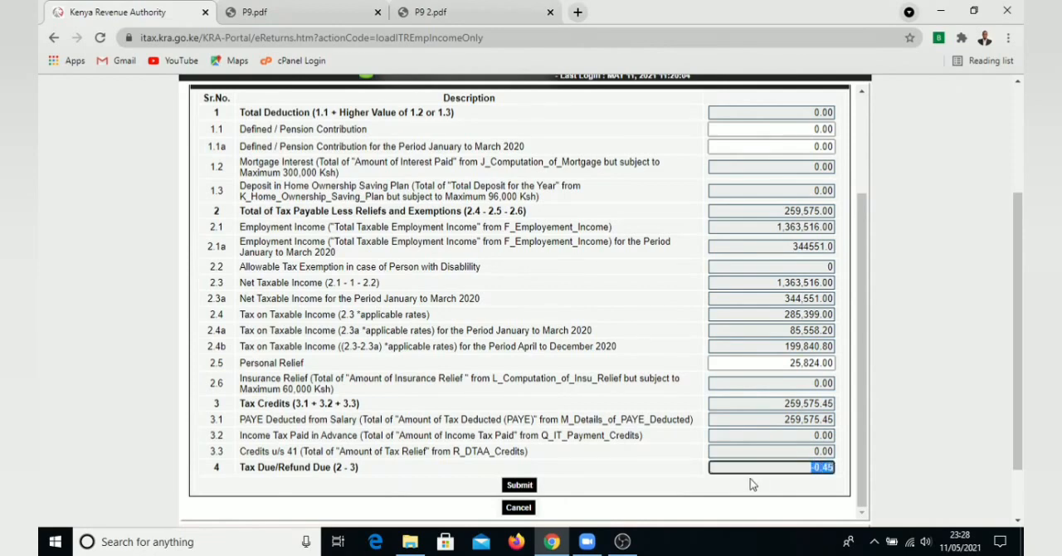
pyautogui.scroll(2, 676, 338)
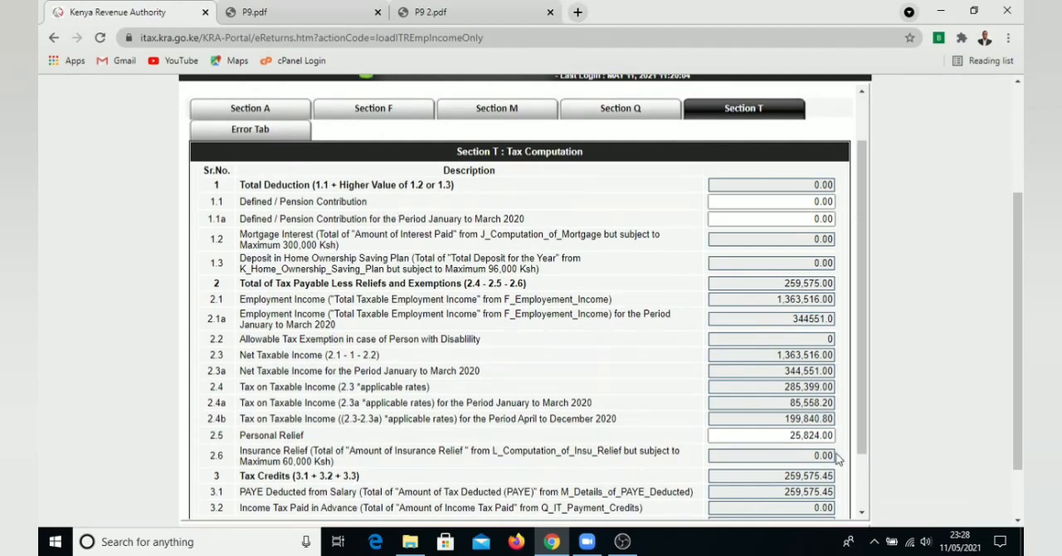
pyautogui.scroll(-2, 783, 493)
pyautogui.scroll(4, 560, 404)
# Go to the bank details in Section A and open the Bank Name choices
pyautogui.click(250, 169)
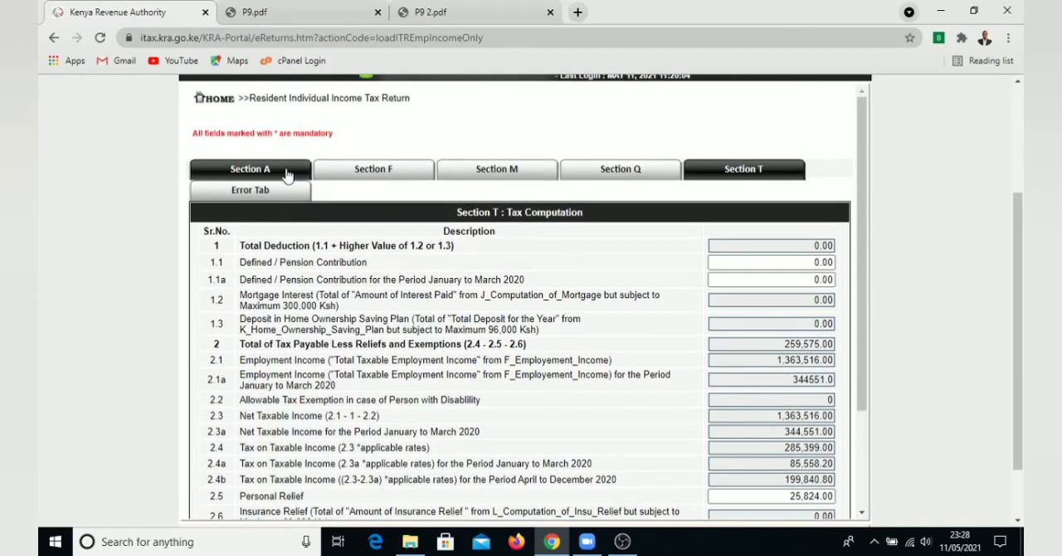
pyautogui.scroll(-1, 471, 426)
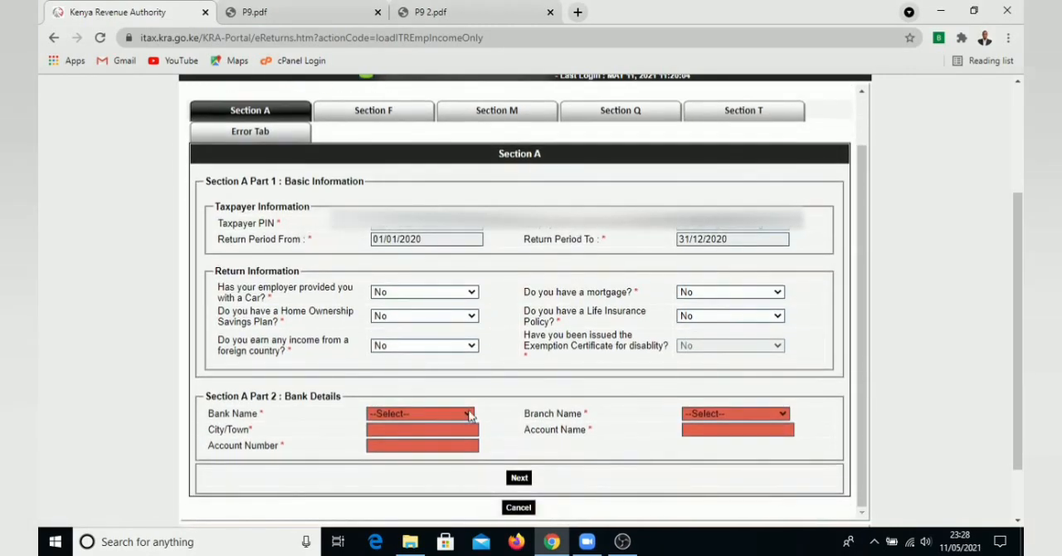
pyautogui.click(469, 414)
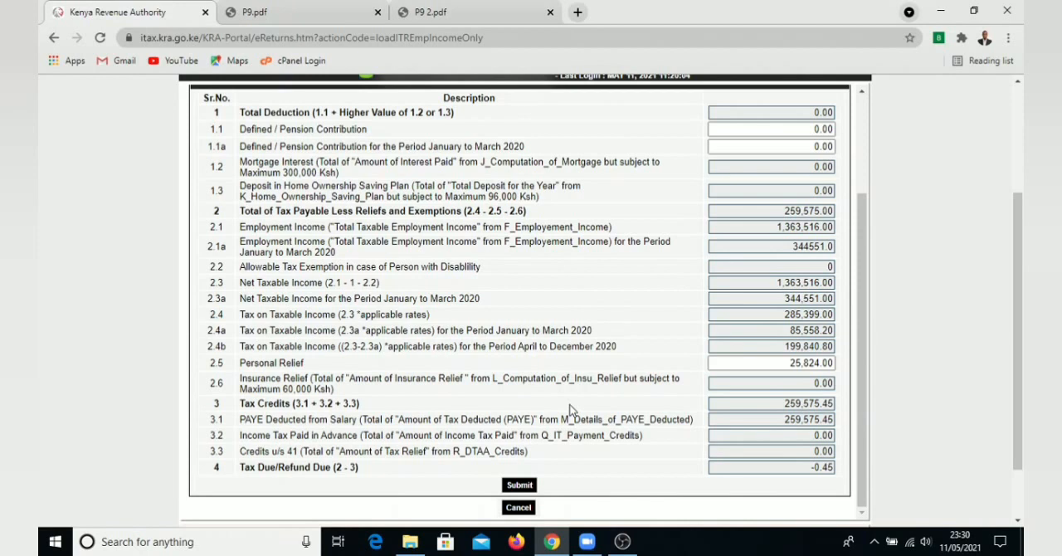
# Submit the return again with confirmation, dismiss the iTax survey and download the returns receipt
pyautogui.click(520, 485)
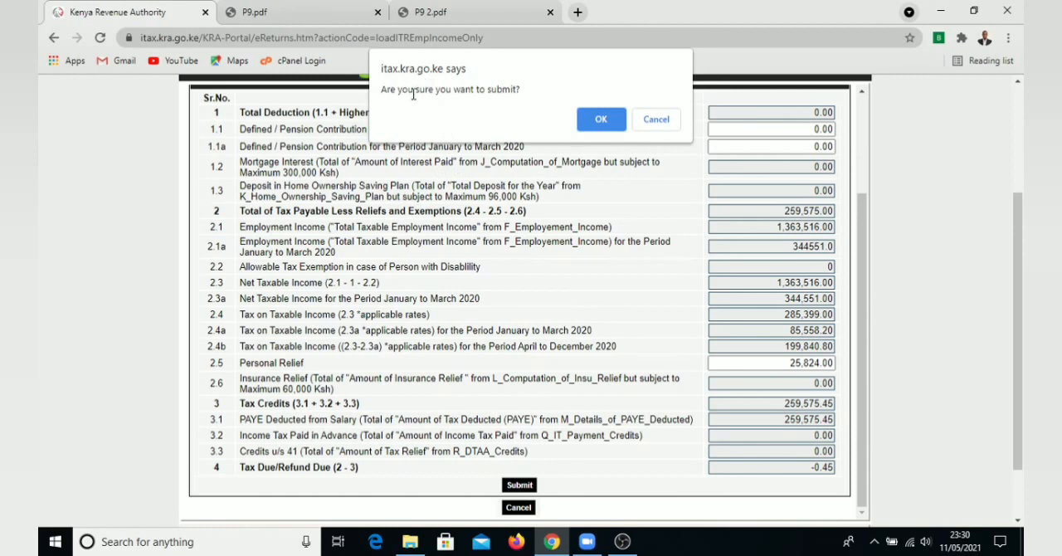
pyautogui.click(602, 122)
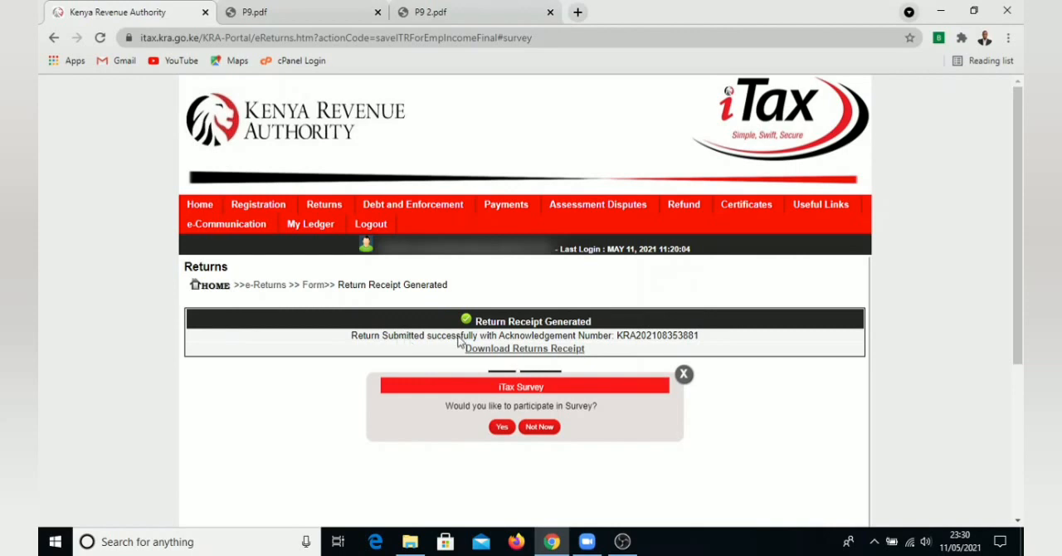
pyautogui.click(684, 375)
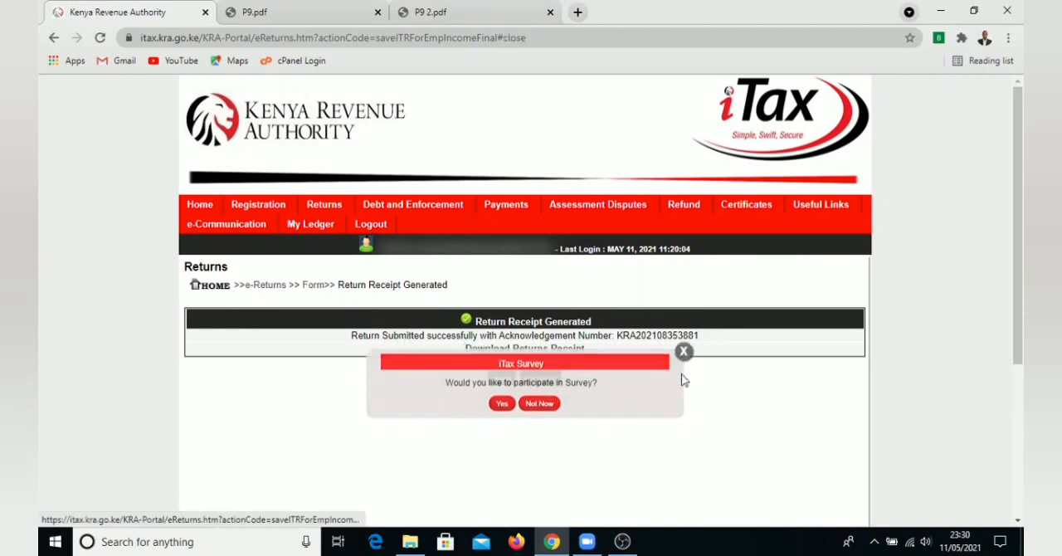
pyautogui.click(522, 350)
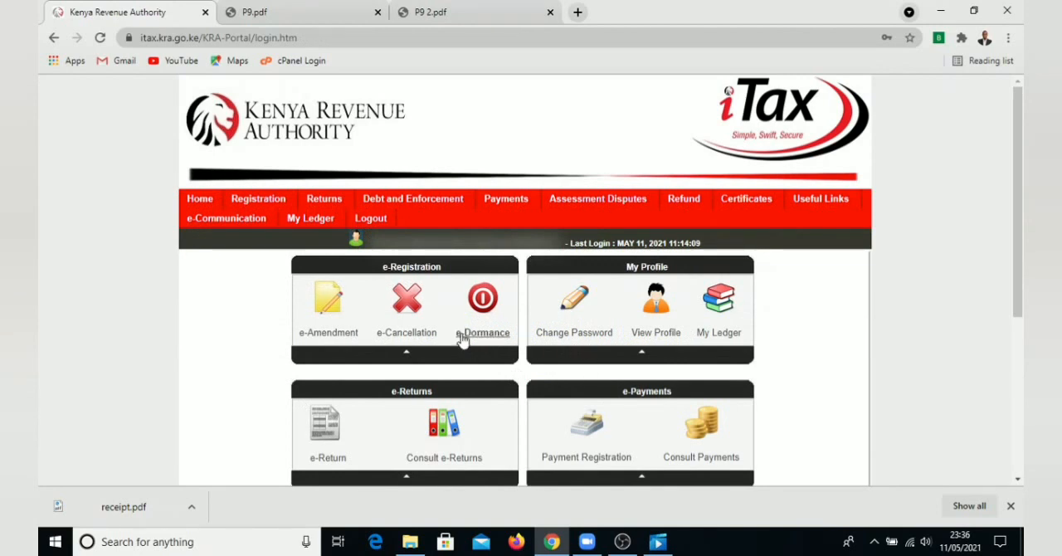
# Open the nil return form and set the tax obligation to Income Tax - Resident Individual
pyautogui.moveTo(324, 201)
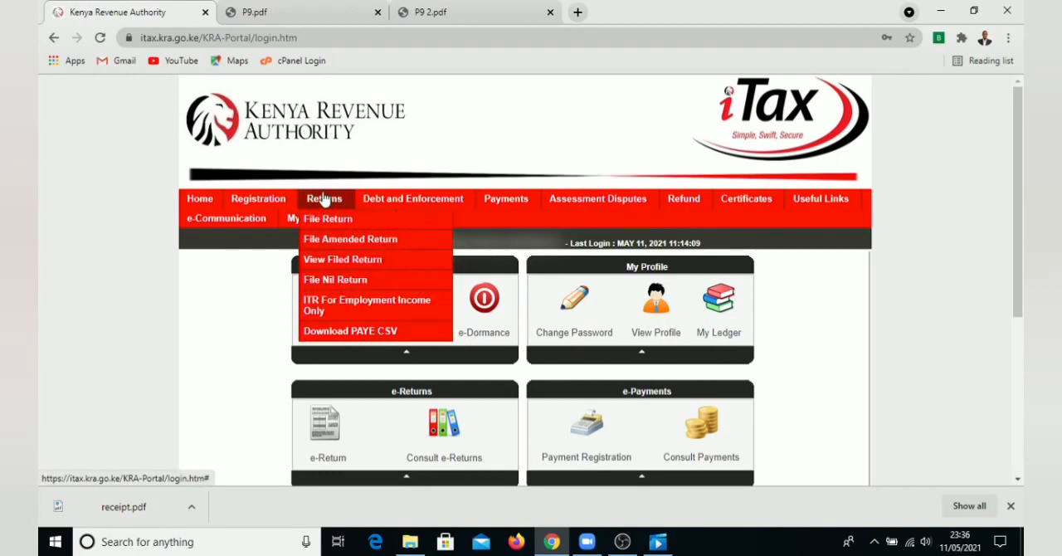
pyautogui.click(330, 283)
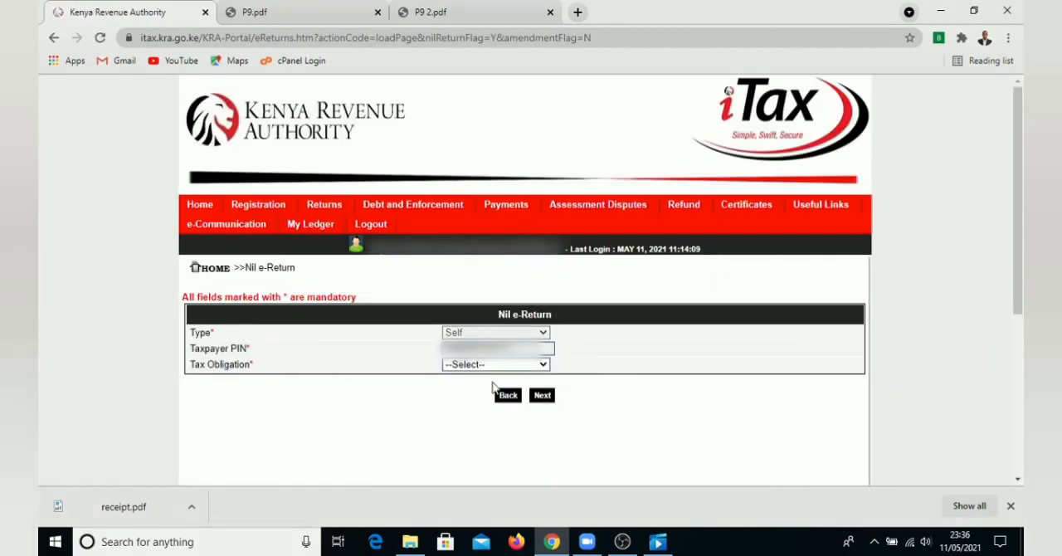
pyautogui.click(481, 366)
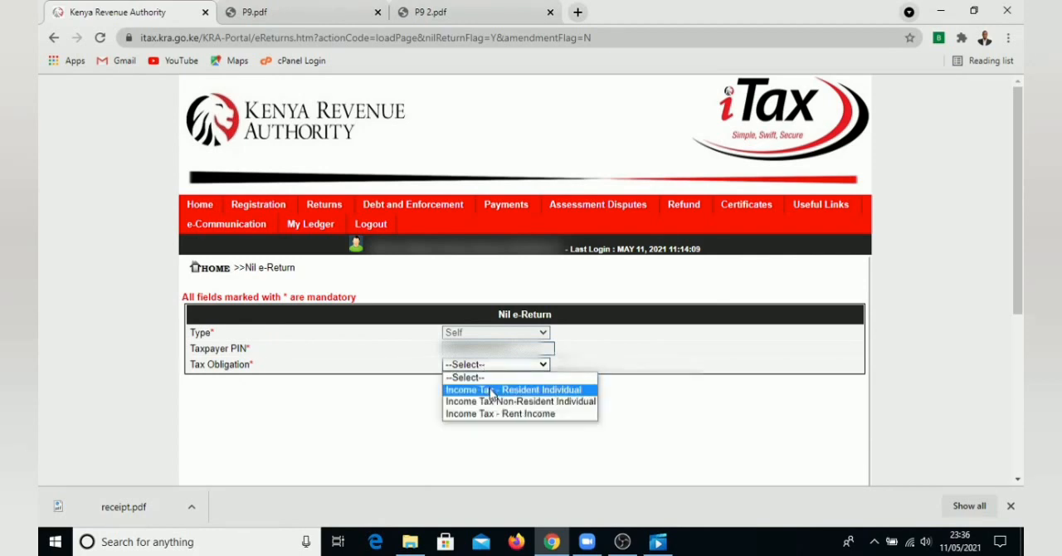
pyautogui.click(490, 392)
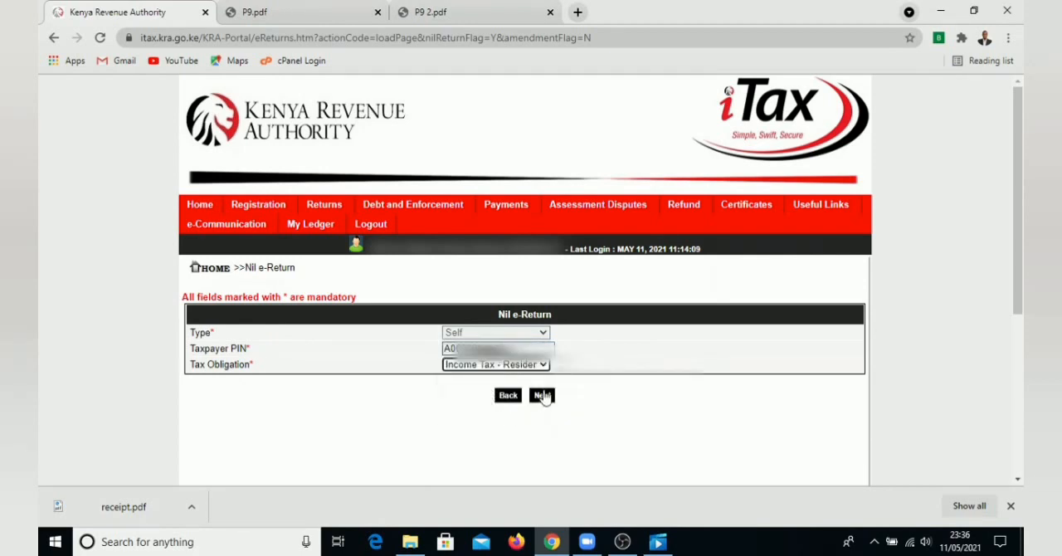
# Continue to the Resident Individual nil return form and examine its prefilled return period start and end dates
pyautogui.click(544, 396)
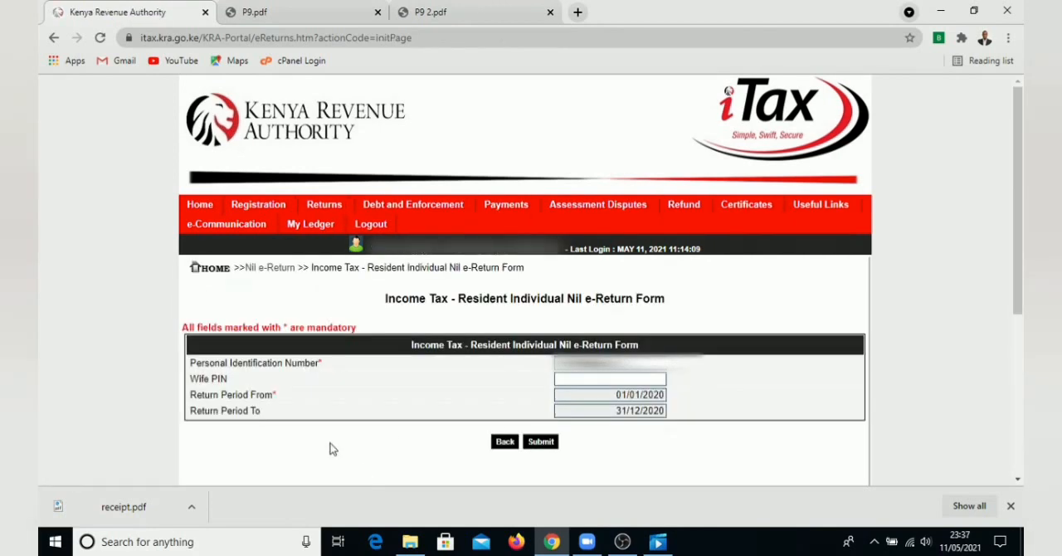
pyautogui.click(637, 398)
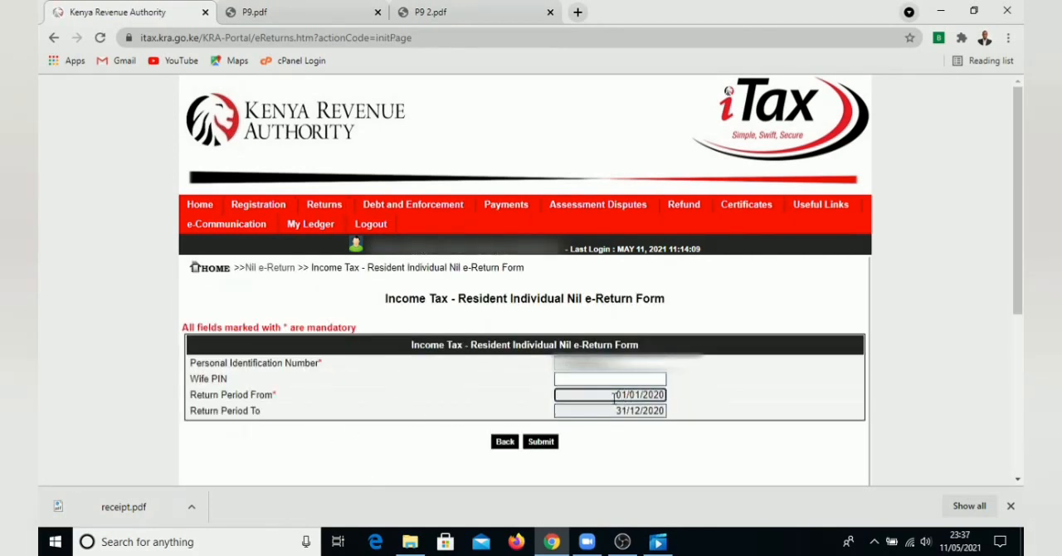
pyautogui.moveTo(615, 398); pyautogui.dragTo(688, 402)
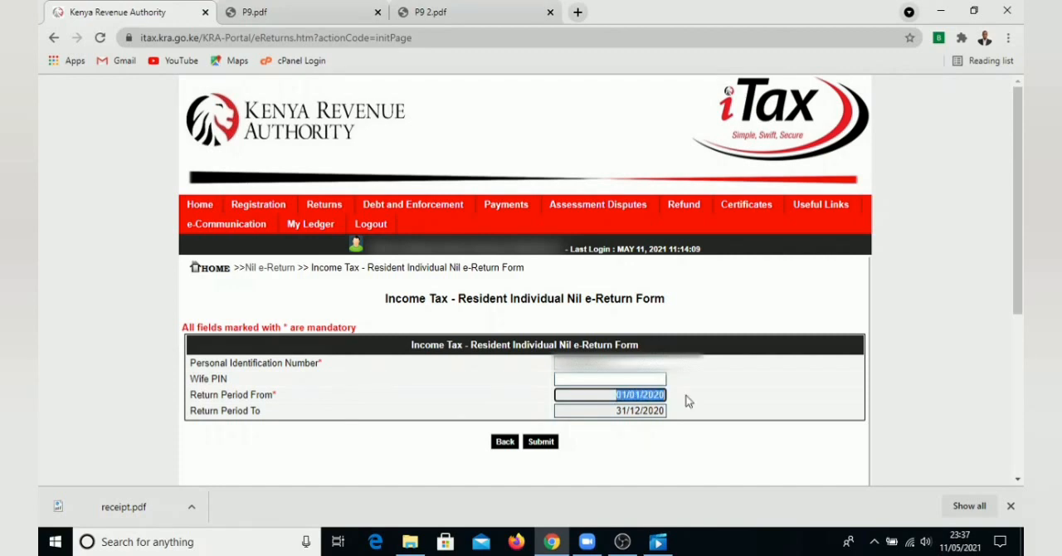
pyautogui.moveTo(616, 410); pyautogui.dragTo(669, 413)
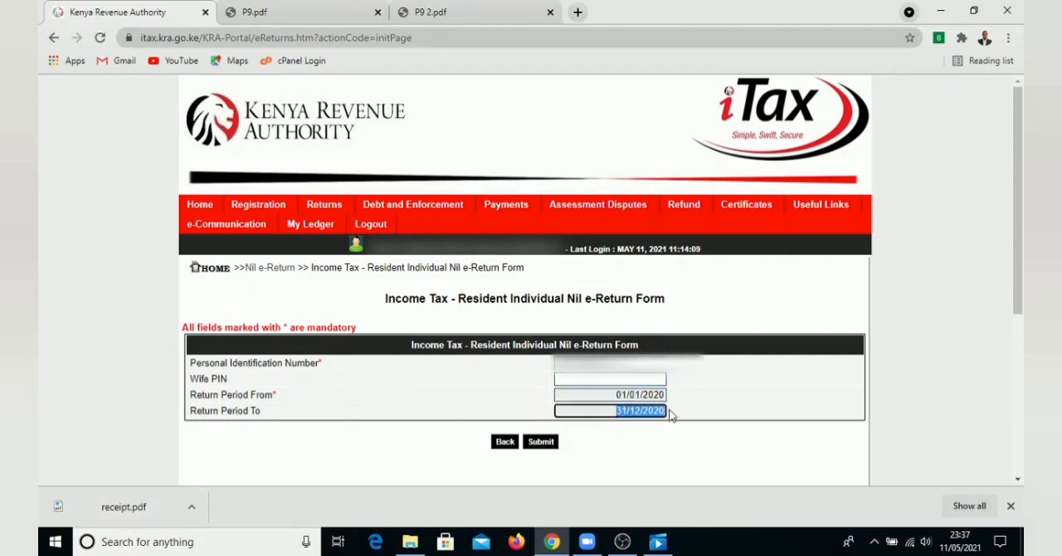
pyautogui.click(626, 412)
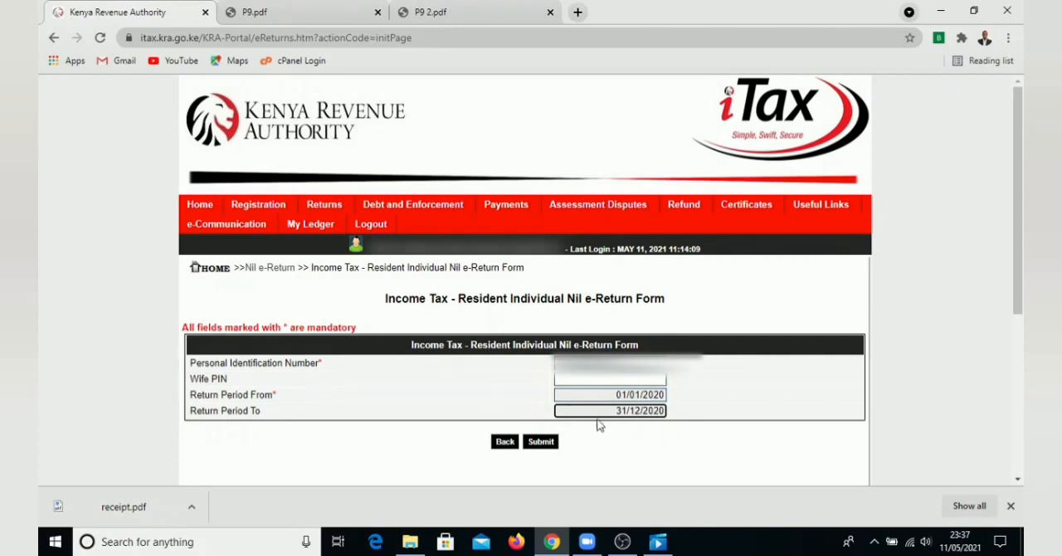
pyautogui.moveTo(617, 397); pyautogui.dragTo(671, 408)
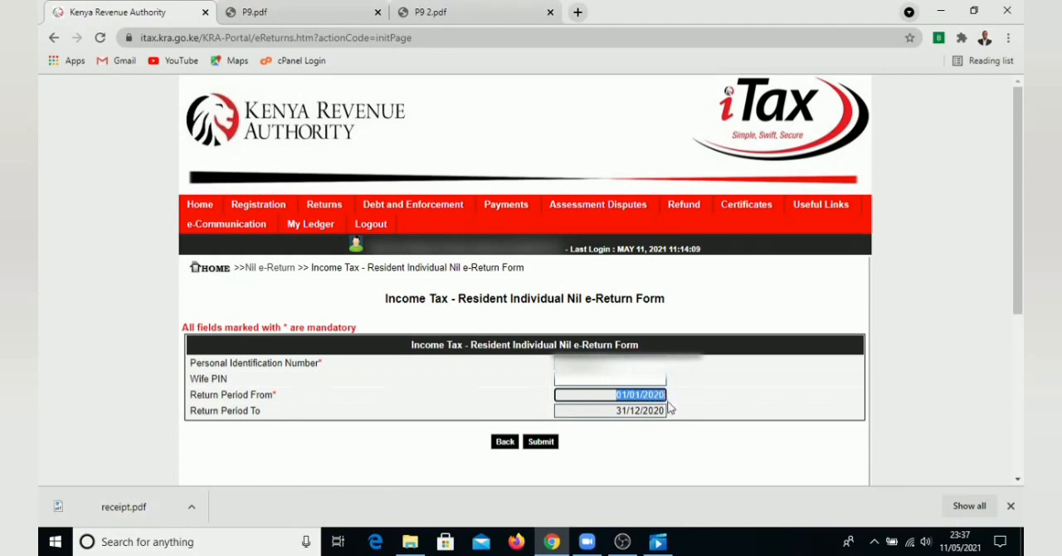
pyautogui.click(620, 397)
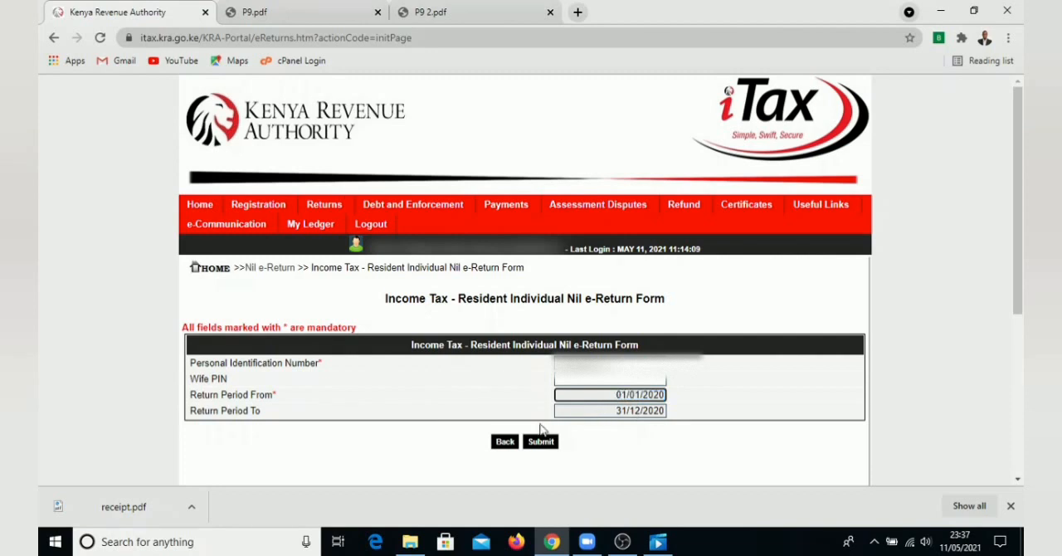
# Try to set the return period start to 5 May 2020 in the employment-income-only return form
pyautogui.moveTo(323, 208)
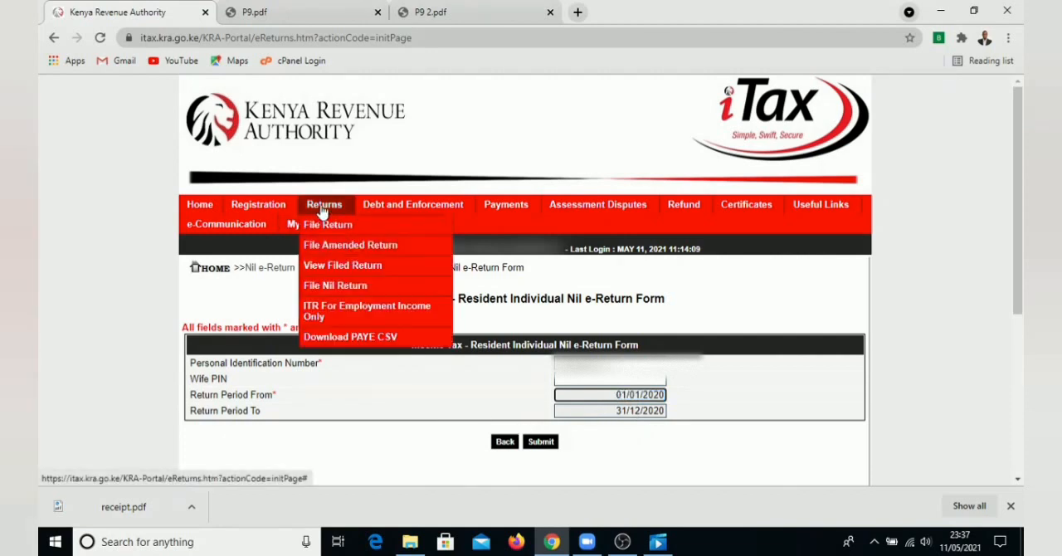
pyautogui.click(332, 321)
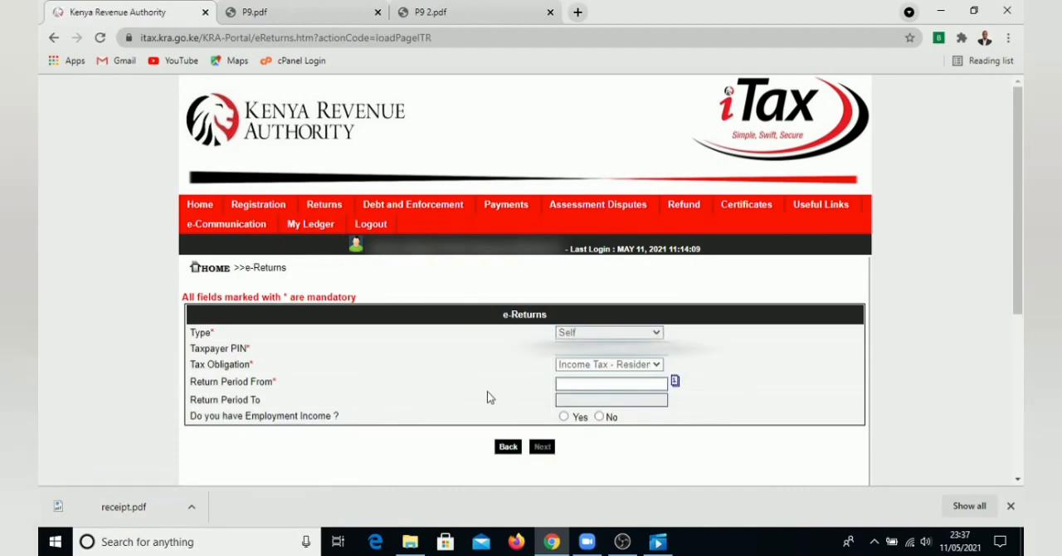
pyautogui.click(675, 382)
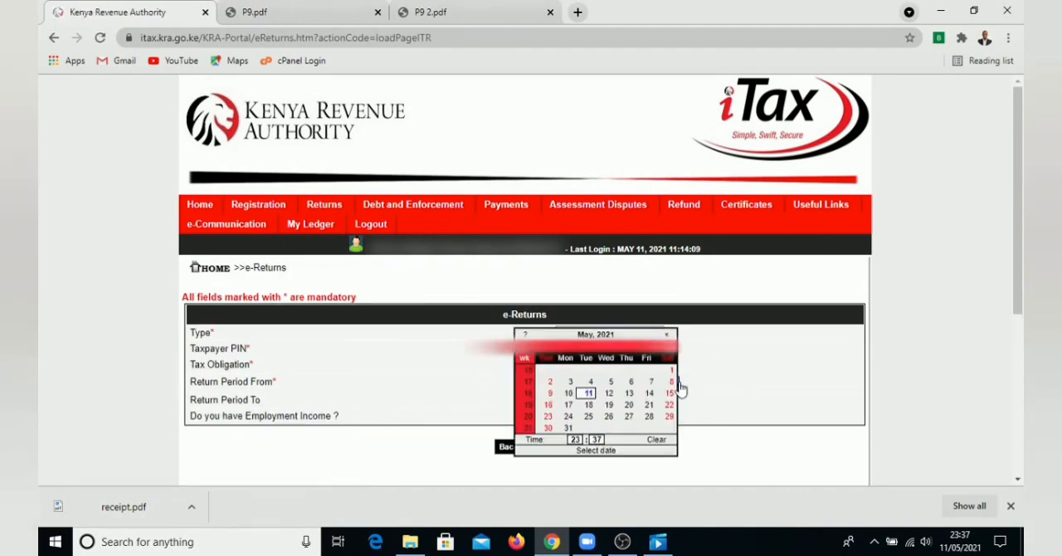
pyautogui.click(544, 347)
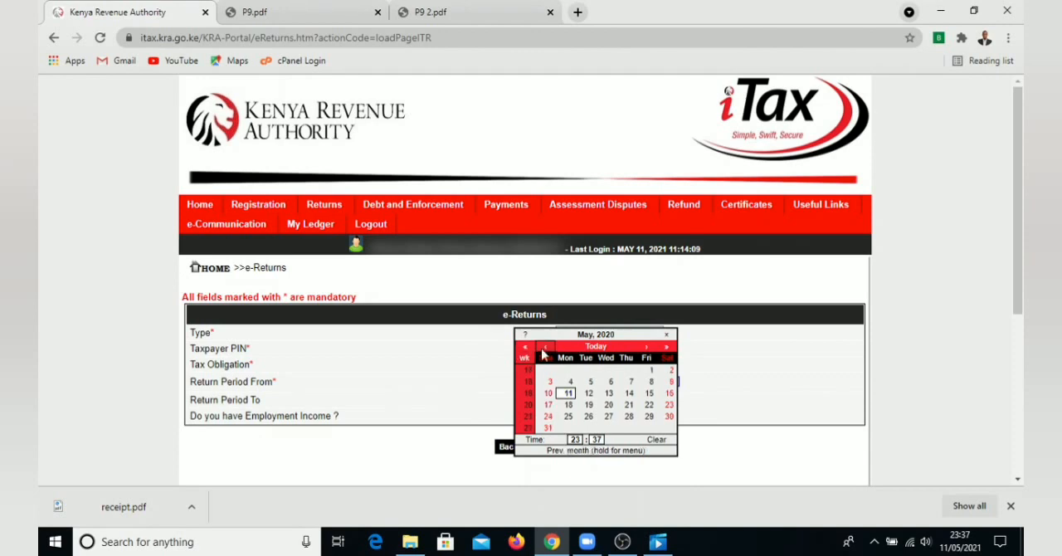
pyautogui.click(591, 384)
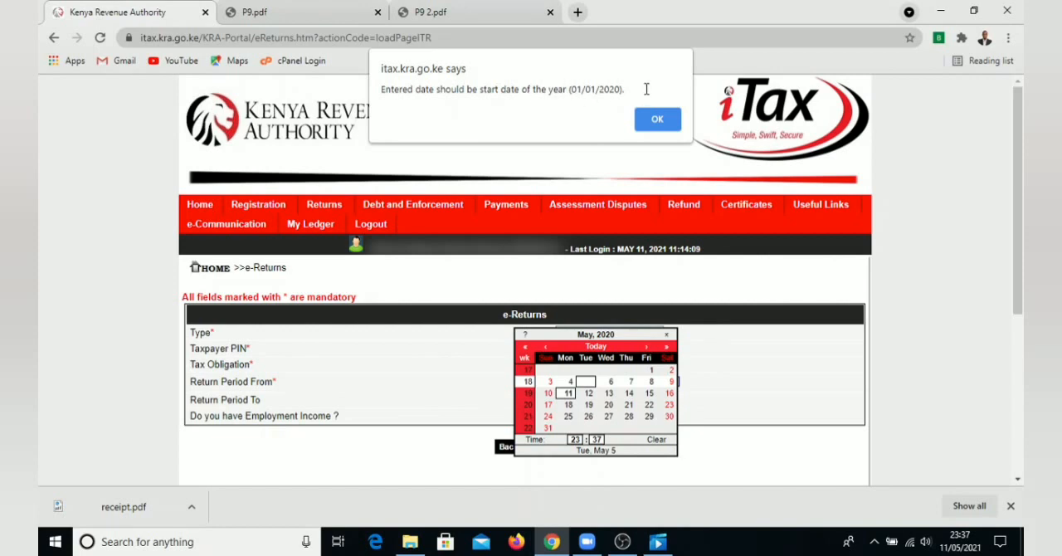
pyautogui.moveTo(647, 89); pyautogui.dragTo(383, 90)
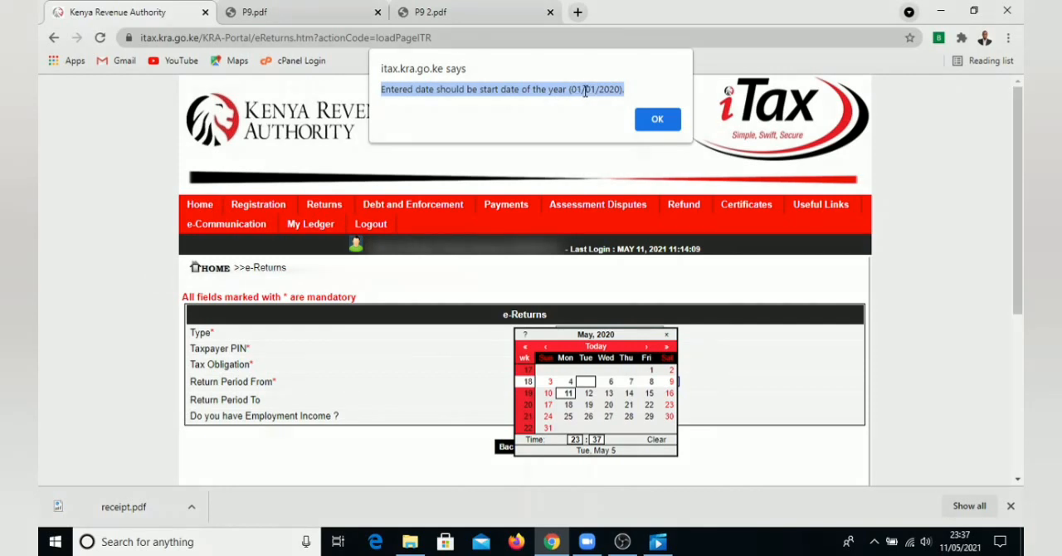
pyautogui.click(657, 120)
# File a nil return with the tax obligation Income Tax - Resident Individual and confirm its submission
pyautogui.moveTo(325, 204)
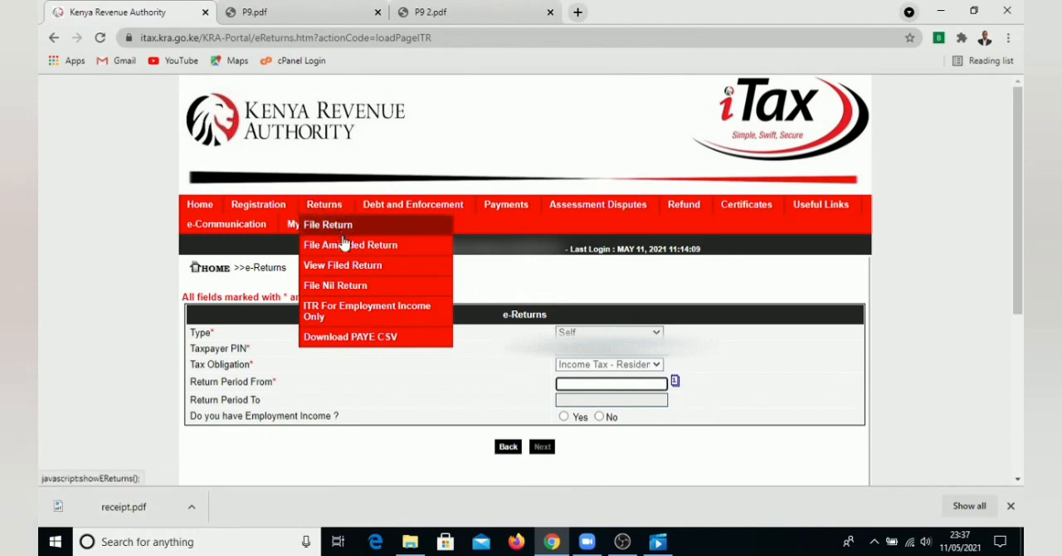
pyautogui.click(340, 285)
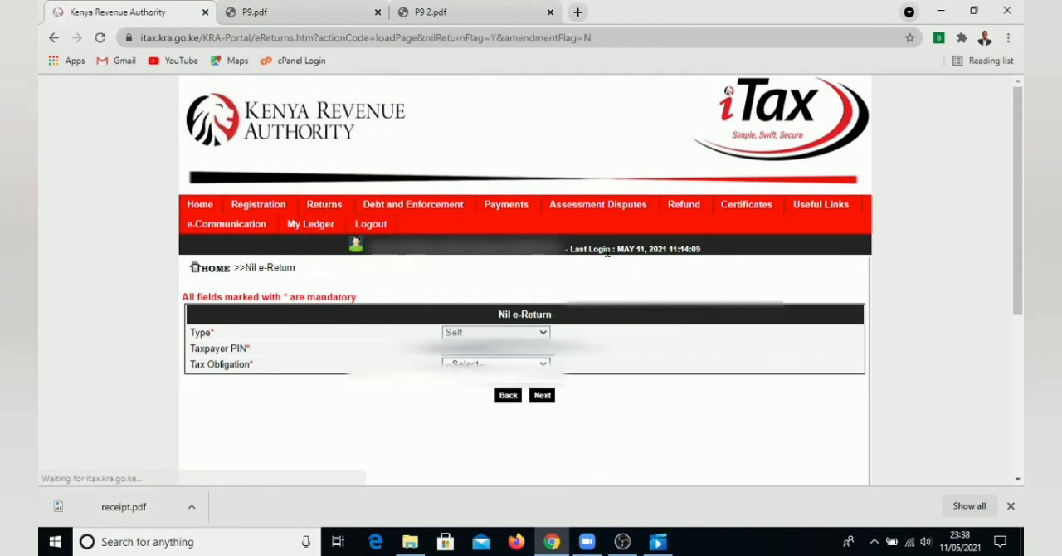
pyautogui.click(545, 365)
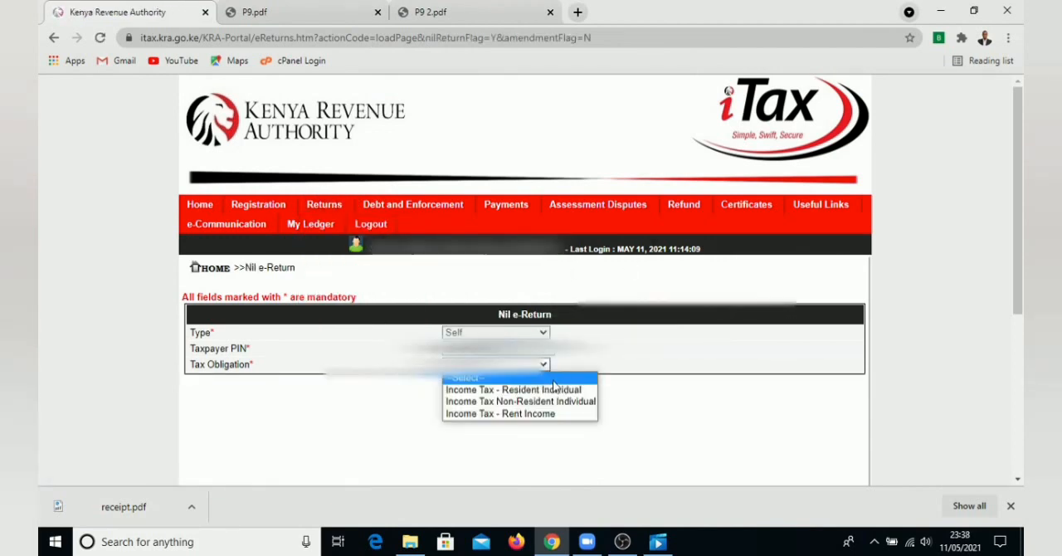
pyautogui.click(526, 397)
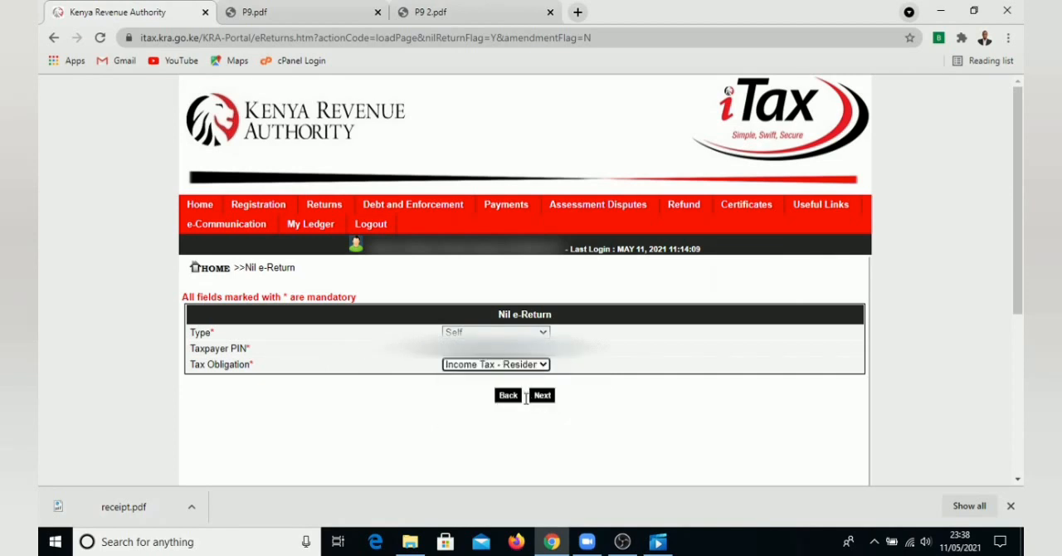
pyautogui.click(541, 397)
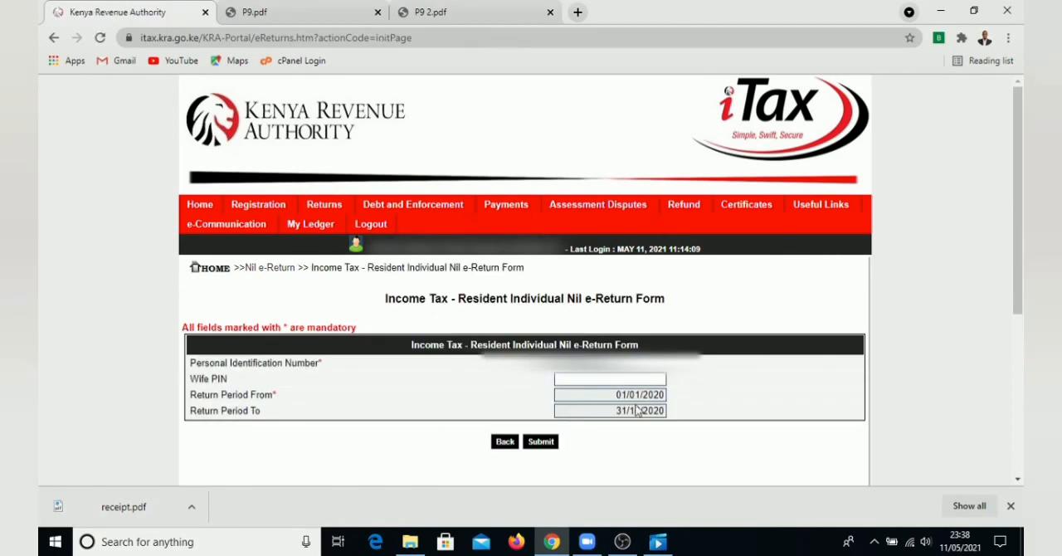
pyautogui.click(544, 444)
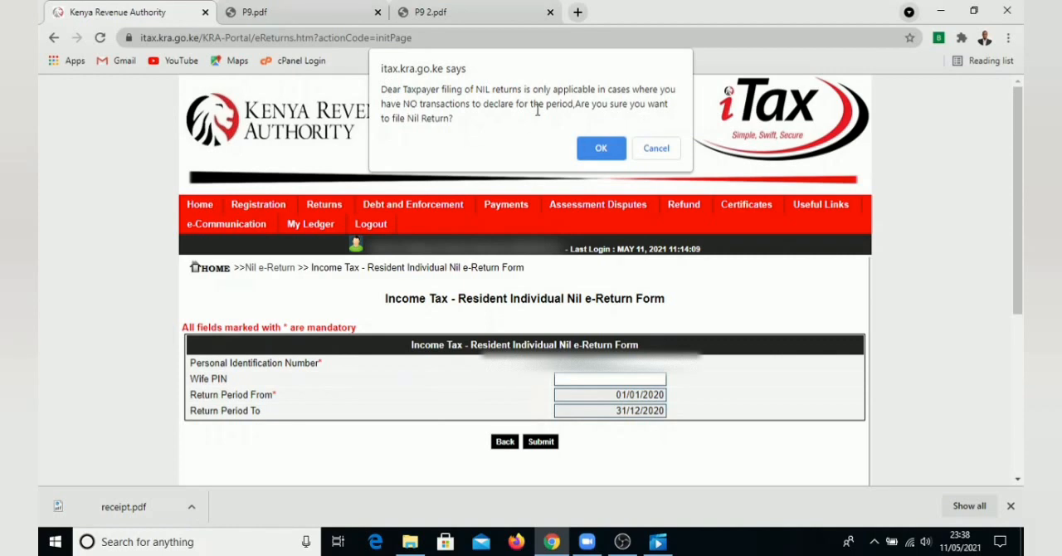
pyautogui.click(597, 158)
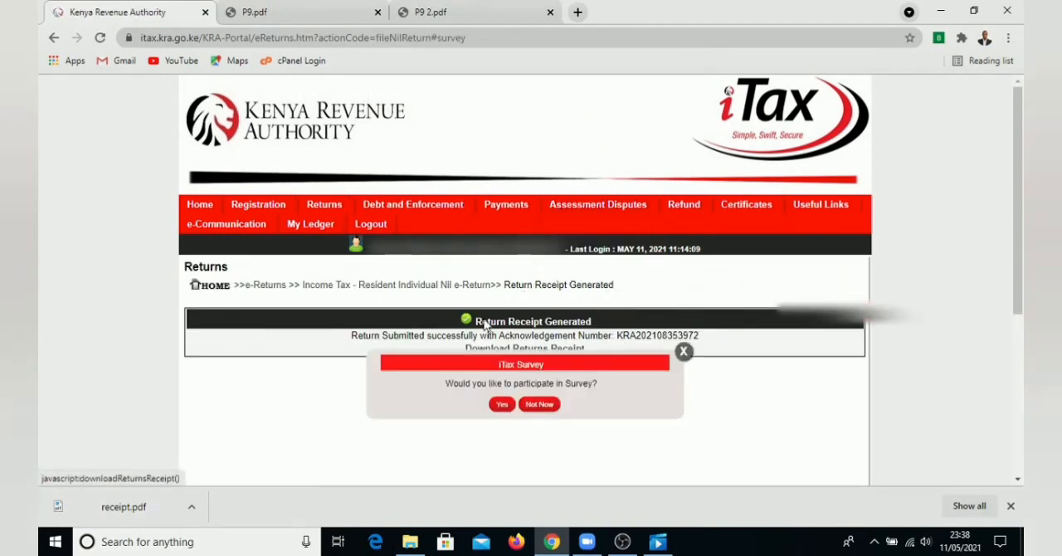
# Dismiss the iTax survey and download the nil return's receipt
pyautogui.click(684, 353)
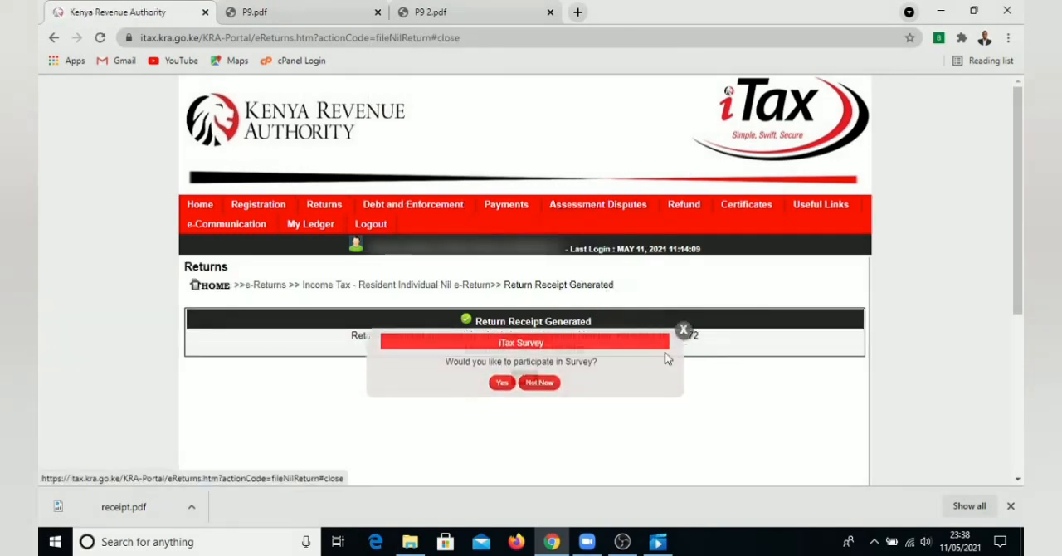
pyautogui.moveTo(399, 336); pyautogui.dragTo(627, 337)
pyautogui.click(550, 349)
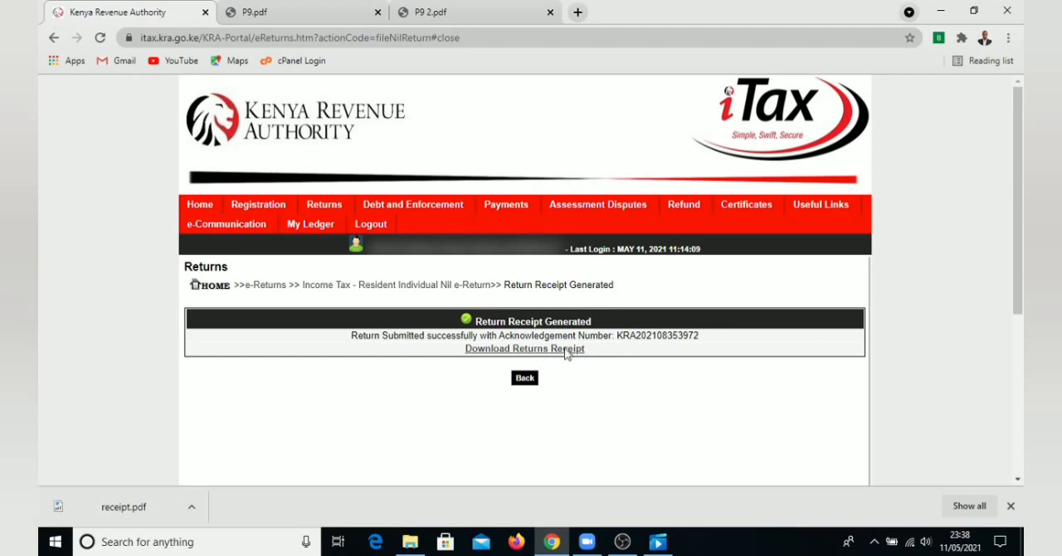
pyautogui.click(566, 352)
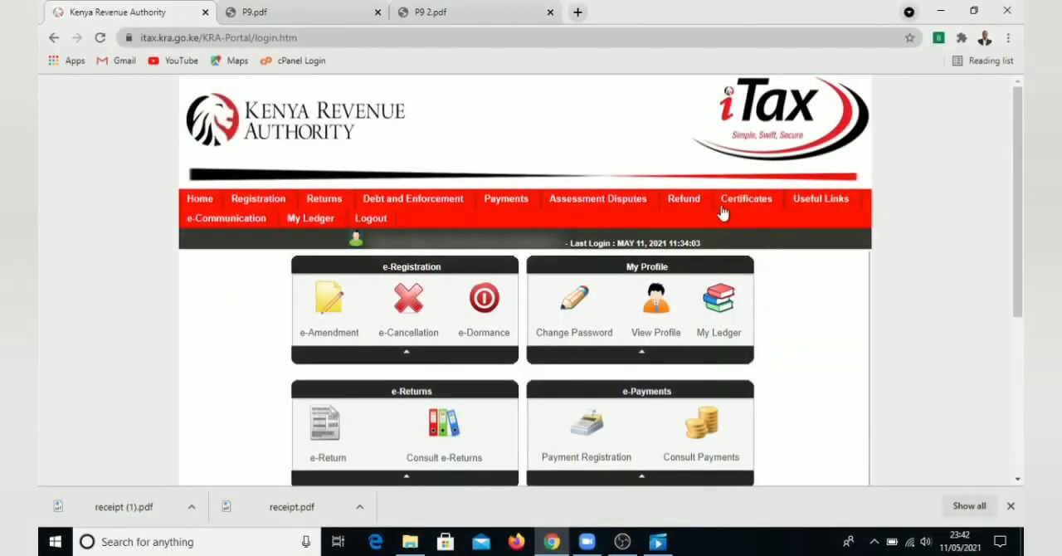
# Open the Tax Compliance Certificate (TCC) application and acknowledge the entitlement notice
pyautogui.moveTo(730, 207)
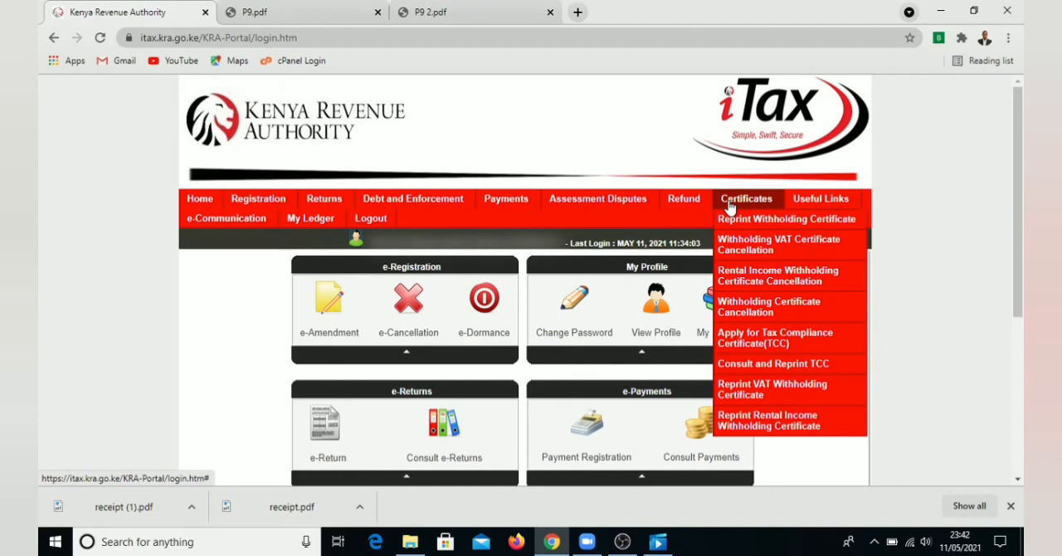
pyautogui.click(739, 348)
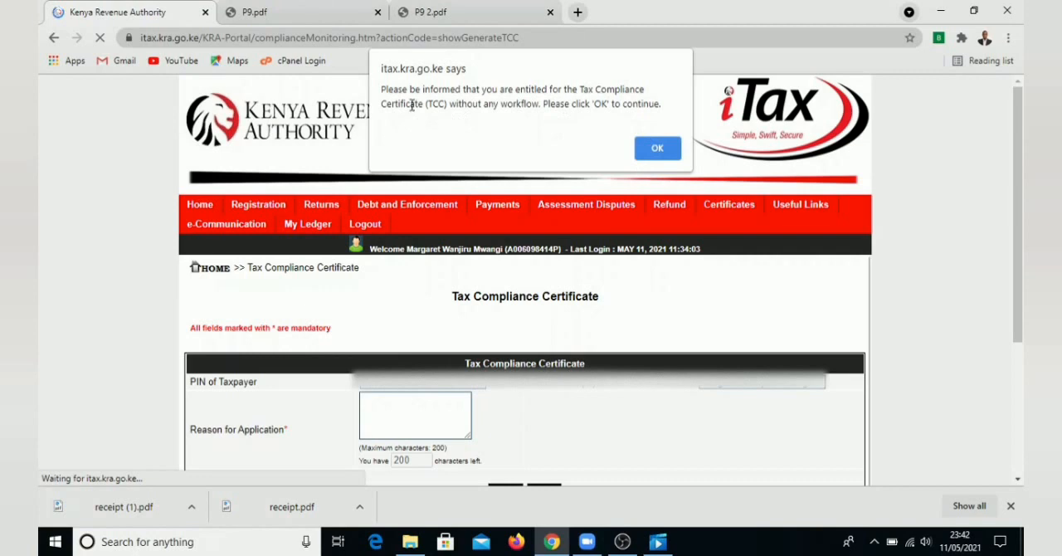
pyautogui.click(657, 149)
# Enter "Requirement for government application" as the reason for the Tax Compliance Certificate application
pyautogui.scroll(-2, 413, 395)
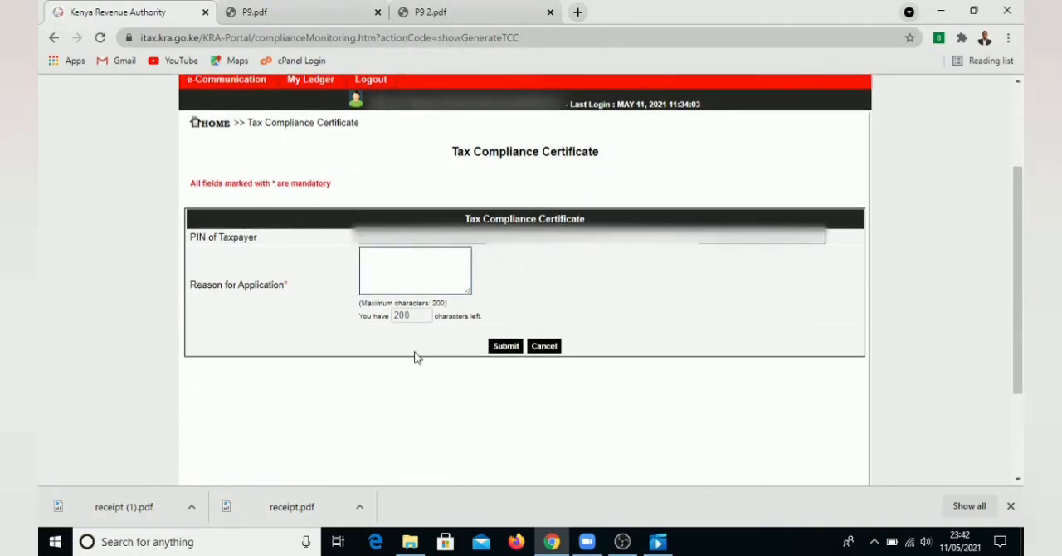
pyautogui.click(398, 259)
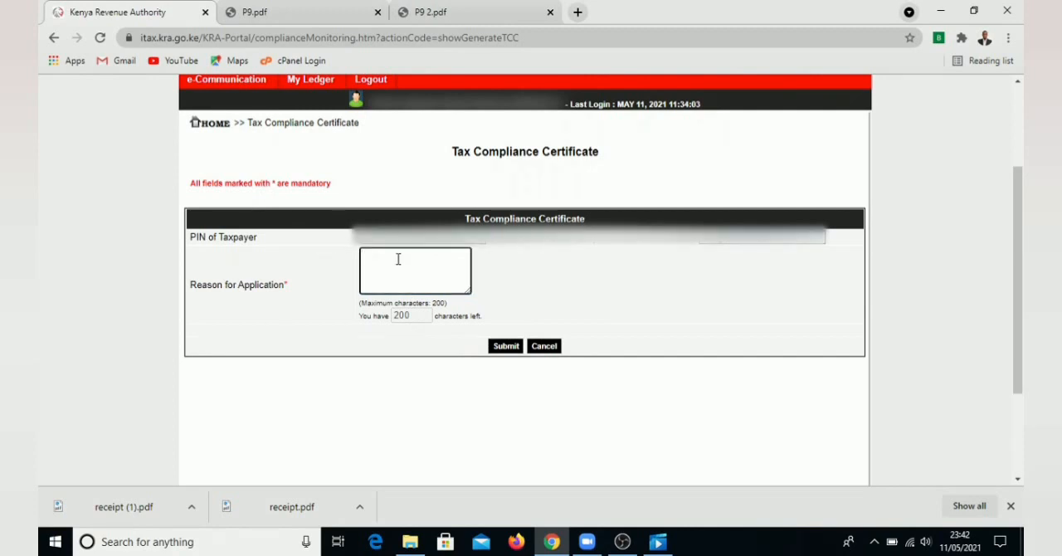
pyautogui.write('F')
pyautogui.press('BackSpace')
pyautogui.press('BackSpace')
pyautogui.press('BackSpace')
pyautogui.write('Requi')
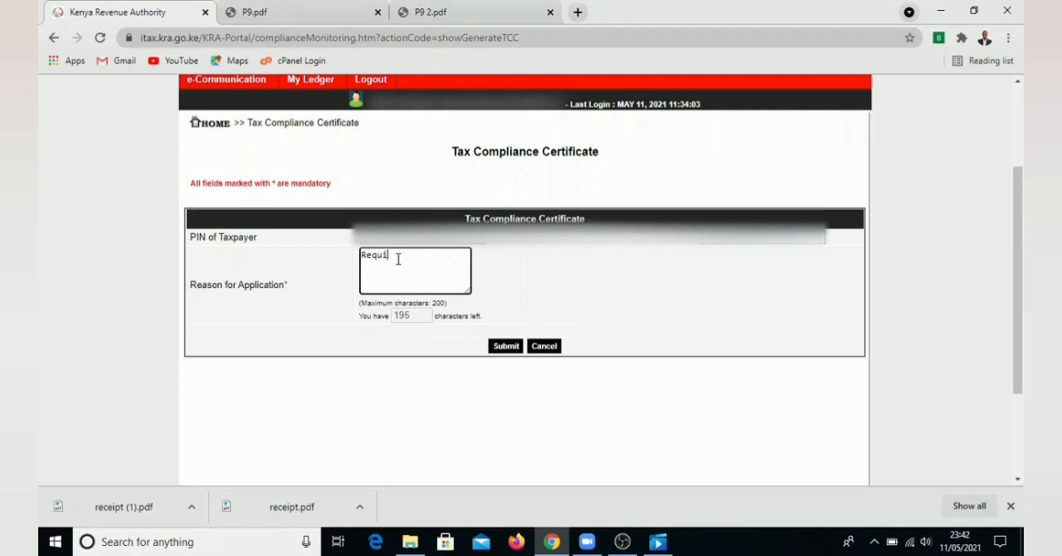
pyautogui.write('rement for go')
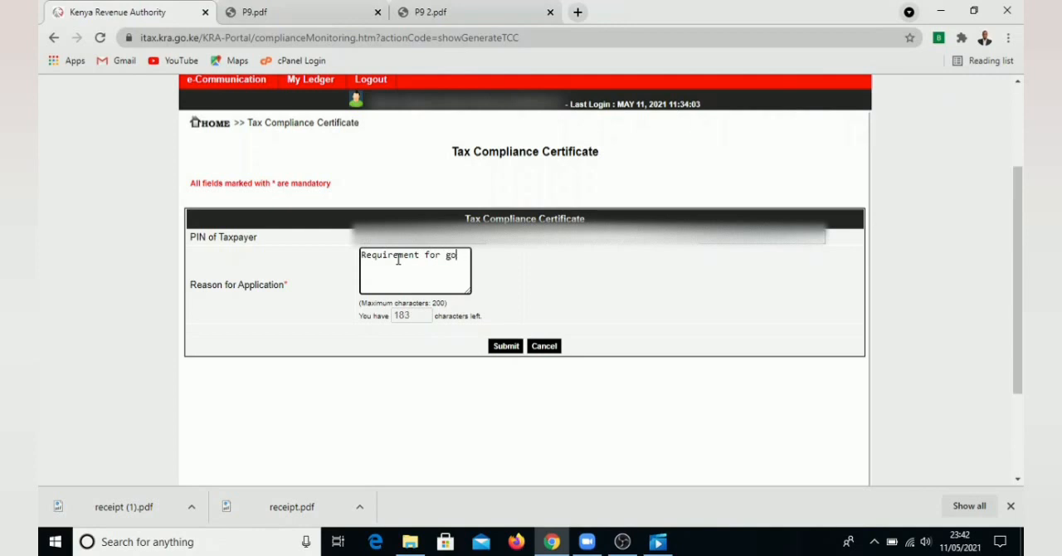
pyautogui.write('vernment application')
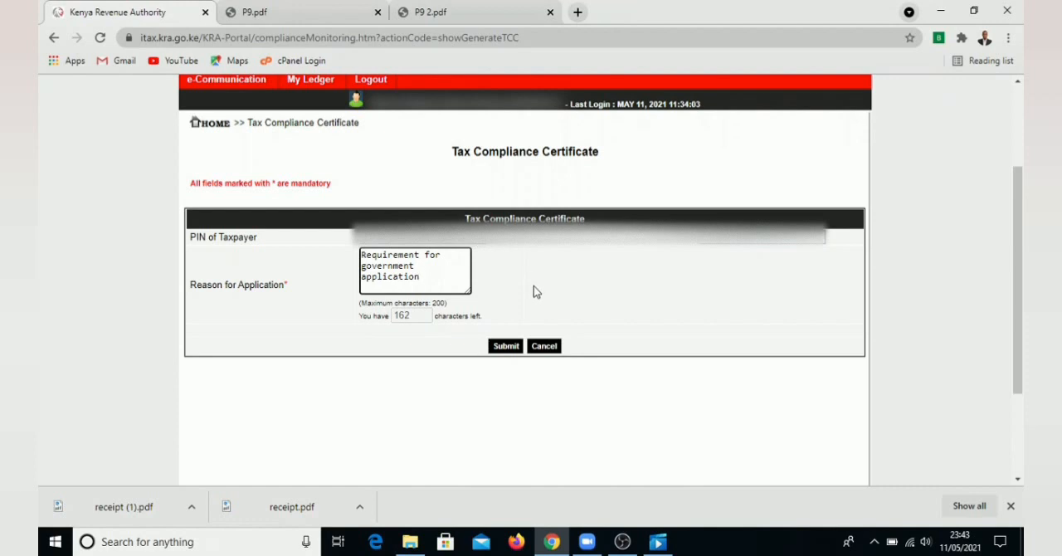
# Submit the Tax Compliance Certificate application and download the issued certificate
pyautogui.click(511, 350)
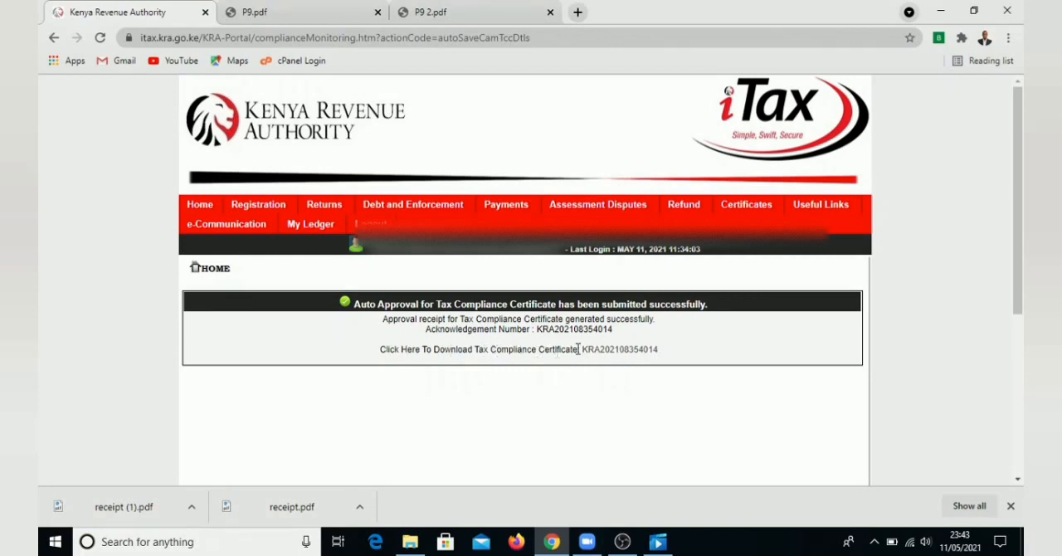
pyautogui.click(616, 350)
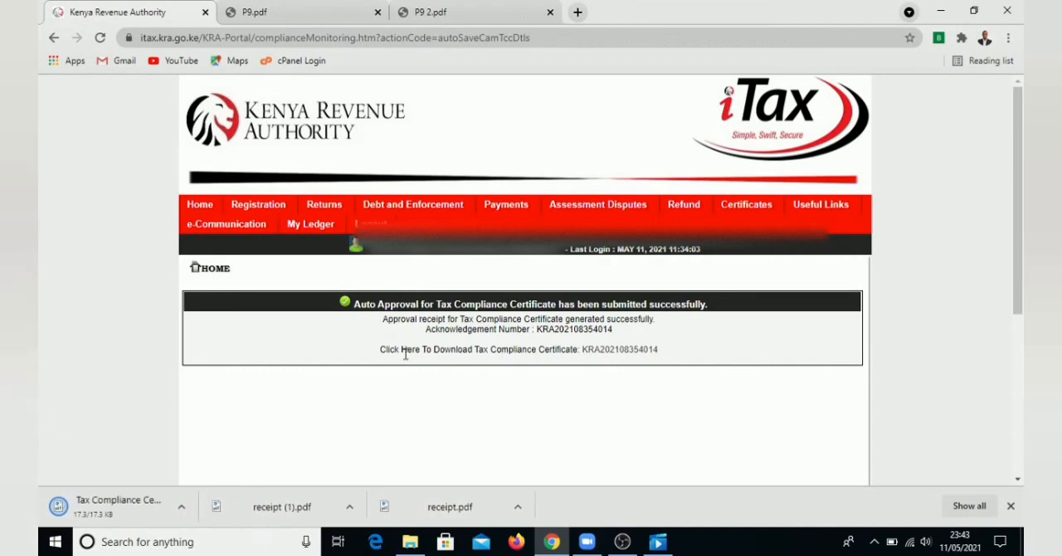